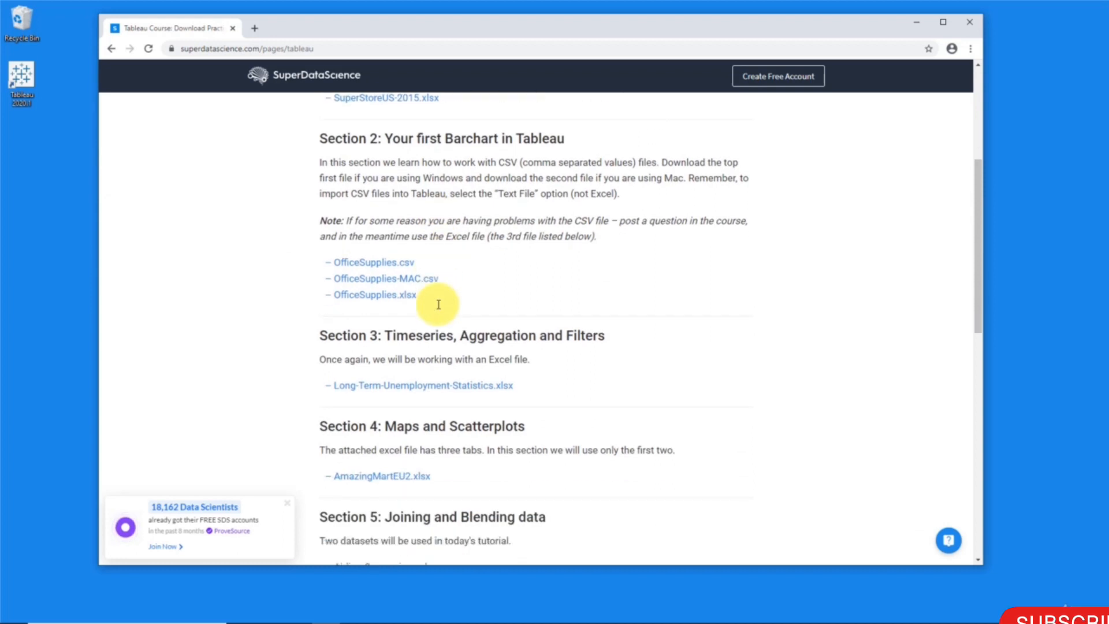
- Download the Section 4 dataset AmazingMartEU2.xlsx into the Tableau 2020 folder, saving it as P1-AmazingMartEU2
right_click(385, 341)
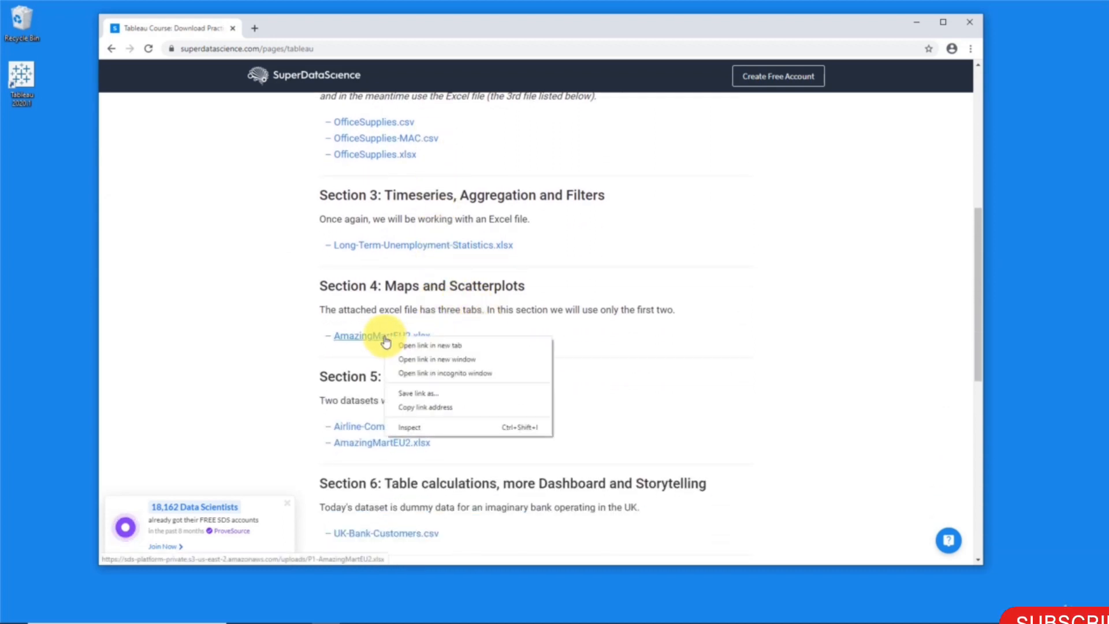
click(412, 393)
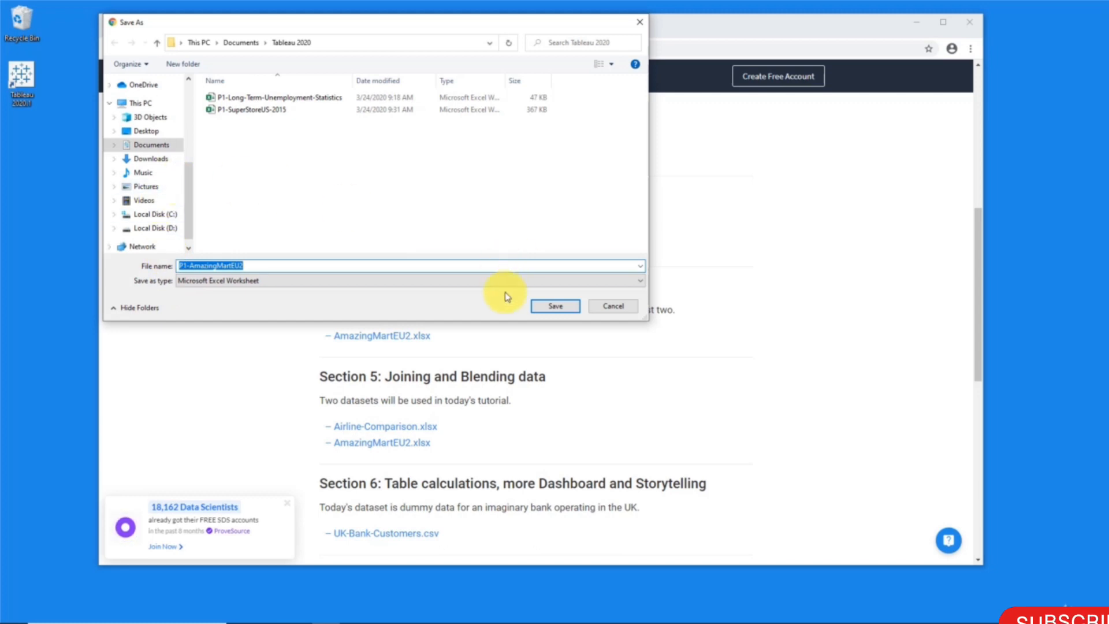
click(553, 306)
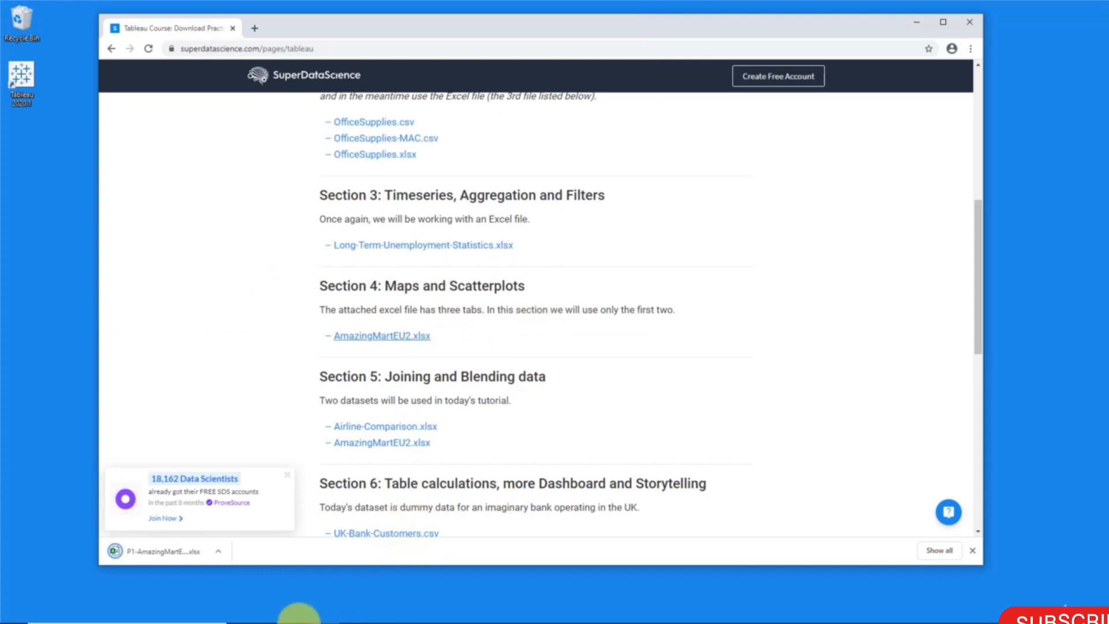
- Open the P1-AmazingMartEU2 workbook from the Tableau 2020 folder in Excel
right_click(297, 611)
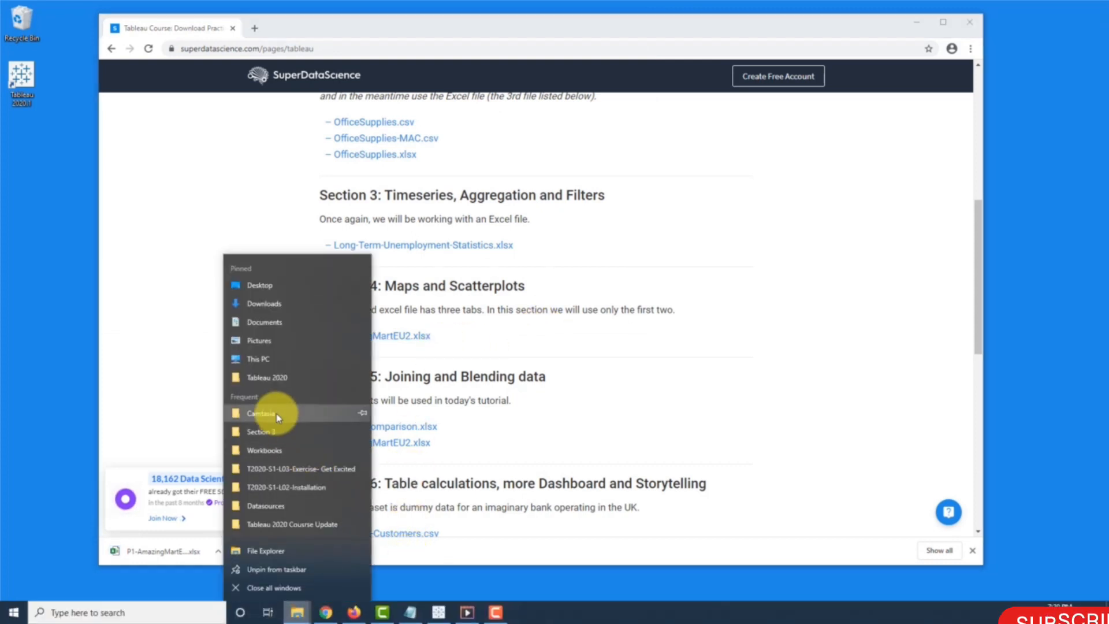
click(271, 377)
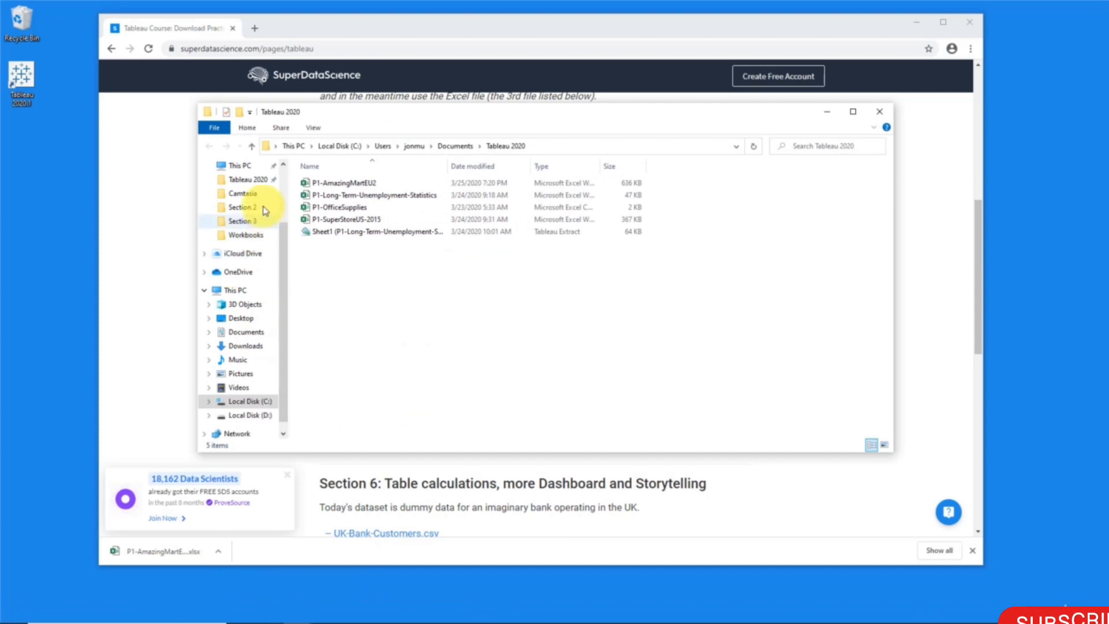
click(371, 184)
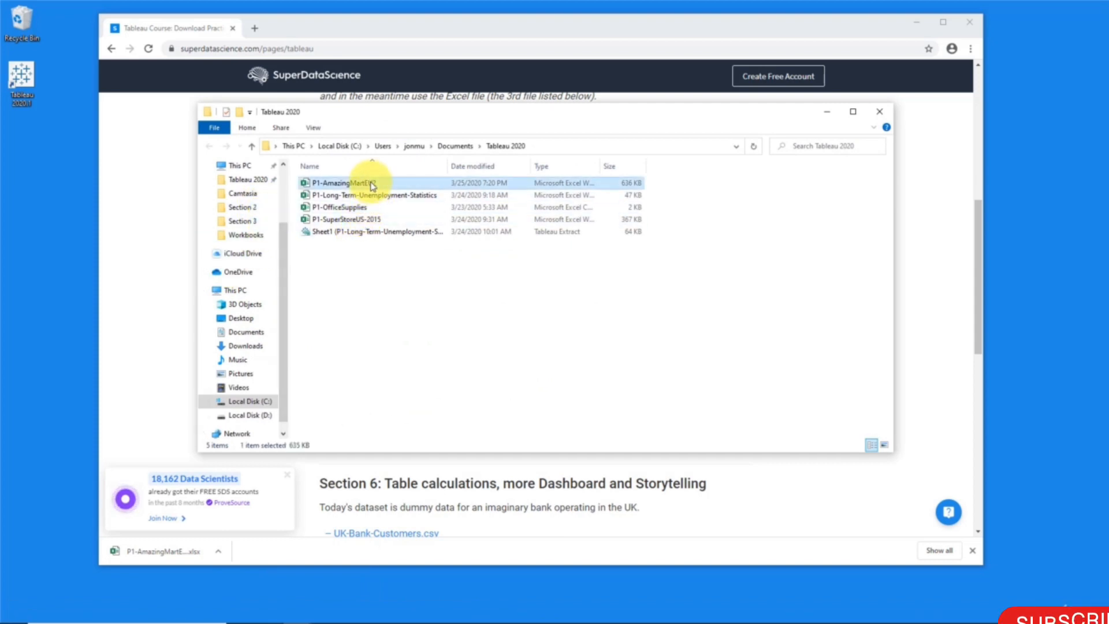
double_click(372, 184)
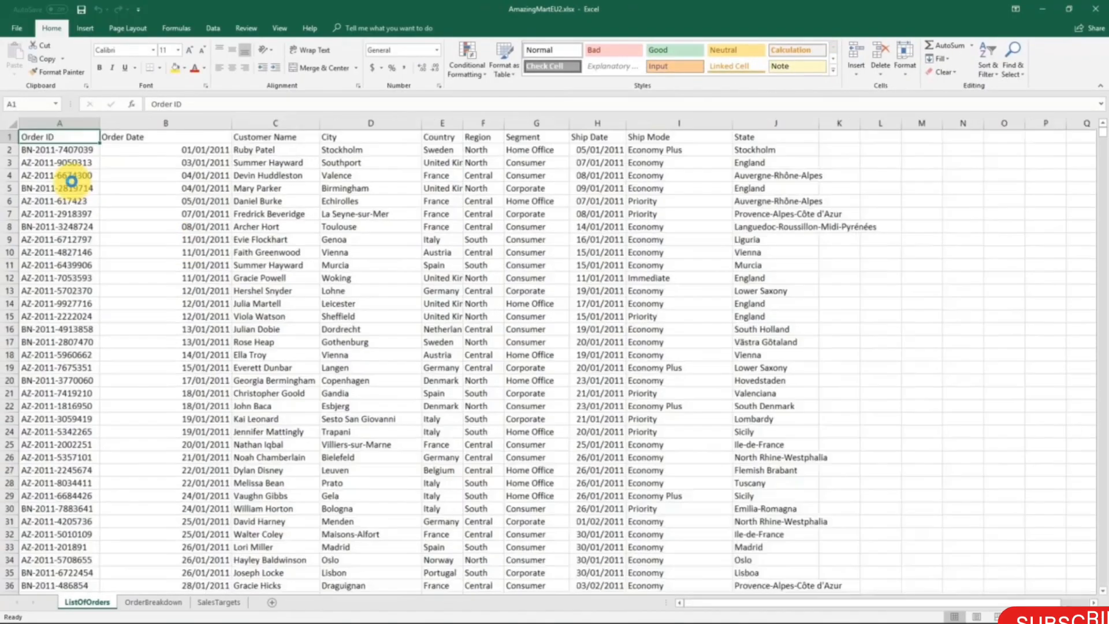
- Examine the rows of the ListOfOrders sheet, focusing on the entries in the Order ID column
scroll(72, 180, up, 2)
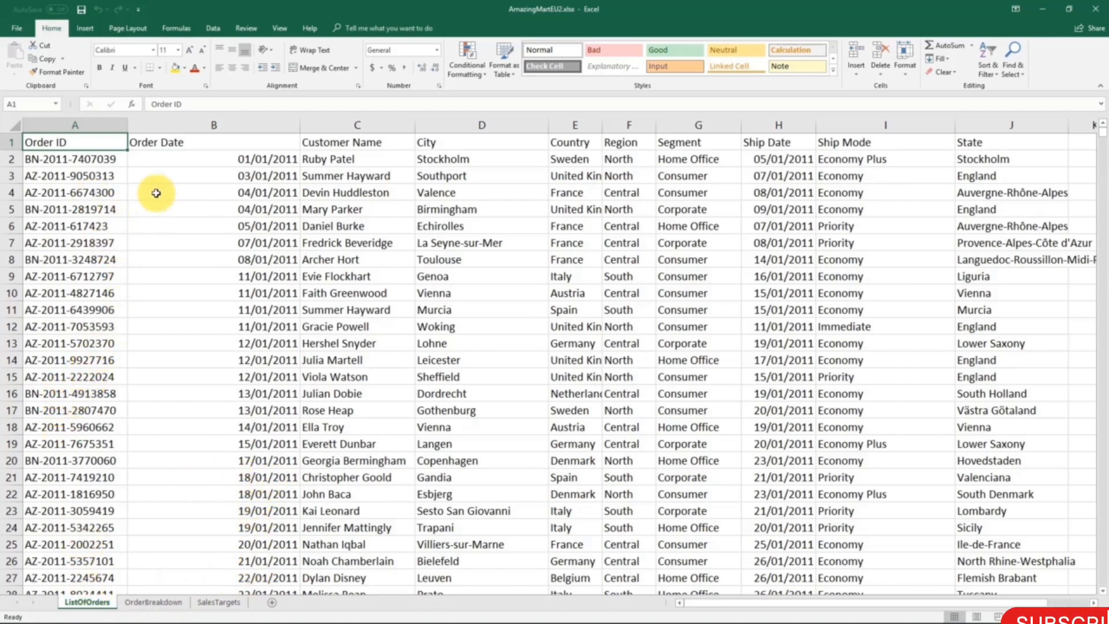
scroll(92, 283, down, 2)
scroll(91, 286, down, 3)
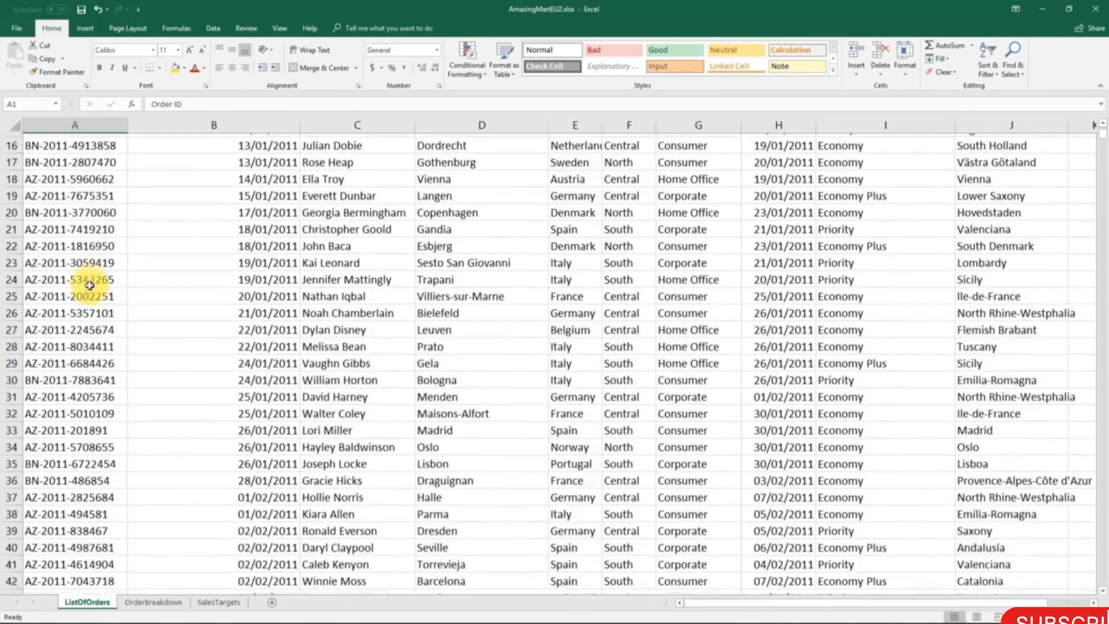
scroll(87, 280, up, 5)
drag(78, 144, 91, 291)
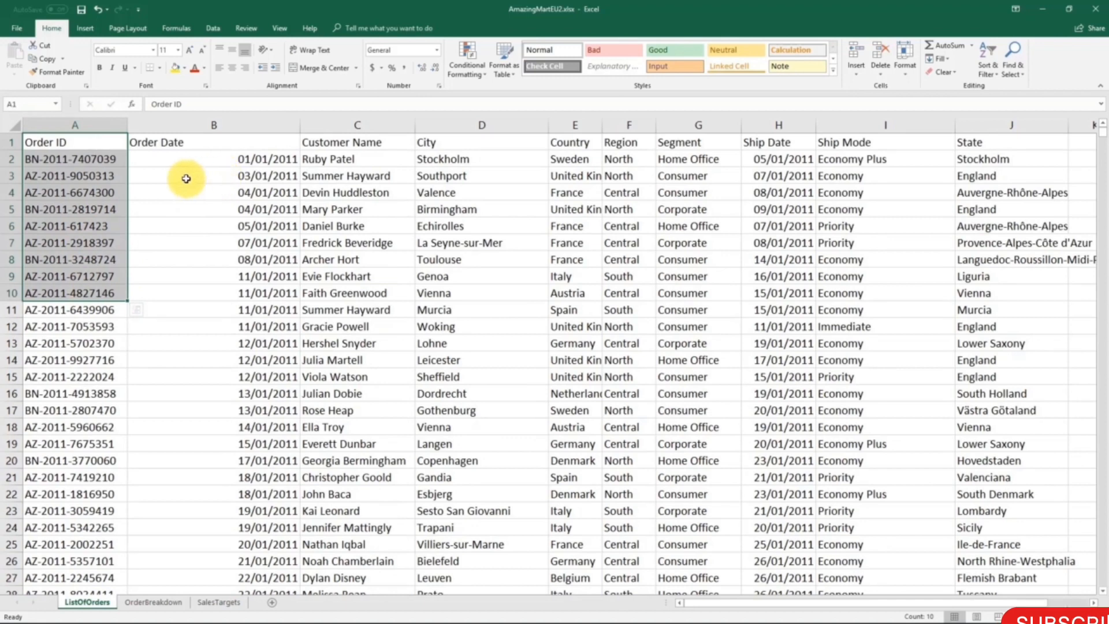
drag(81, 226, 105, 477)
click(102, 310)
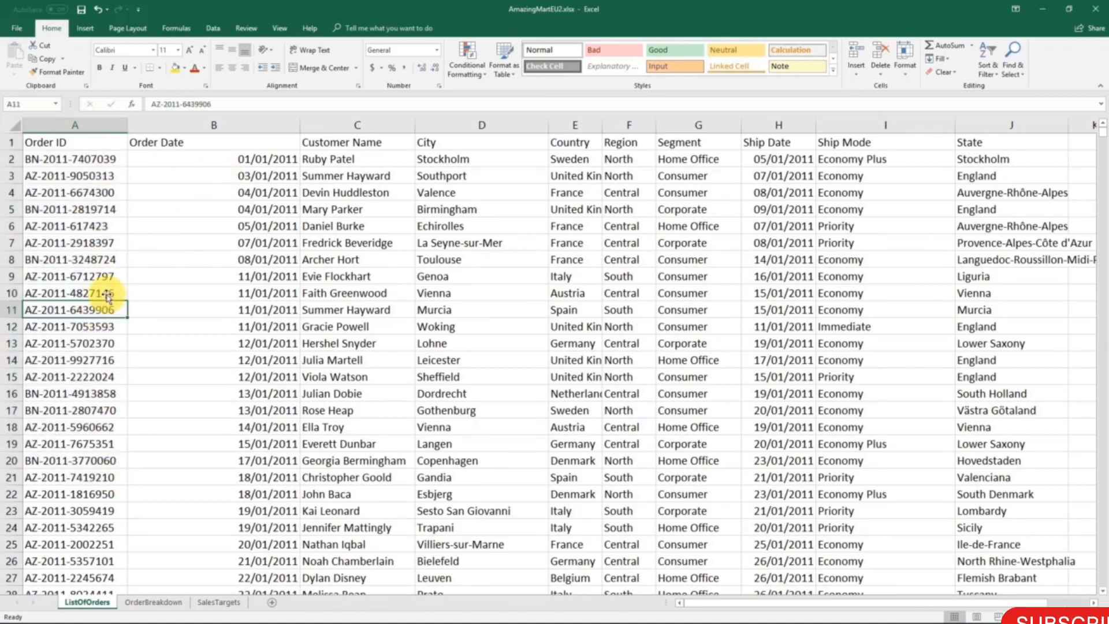
click(107, 171)
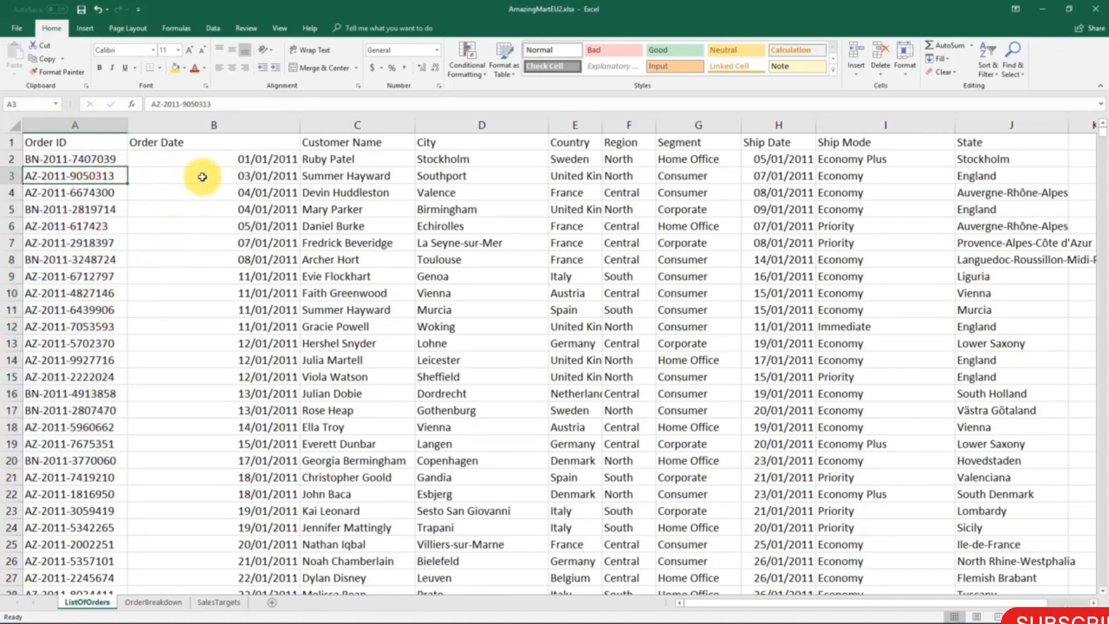
- Inspect the Order Date, Customer Name, Region, Country, State and City columns of the ListOfOrders sheet
click(215, 155)
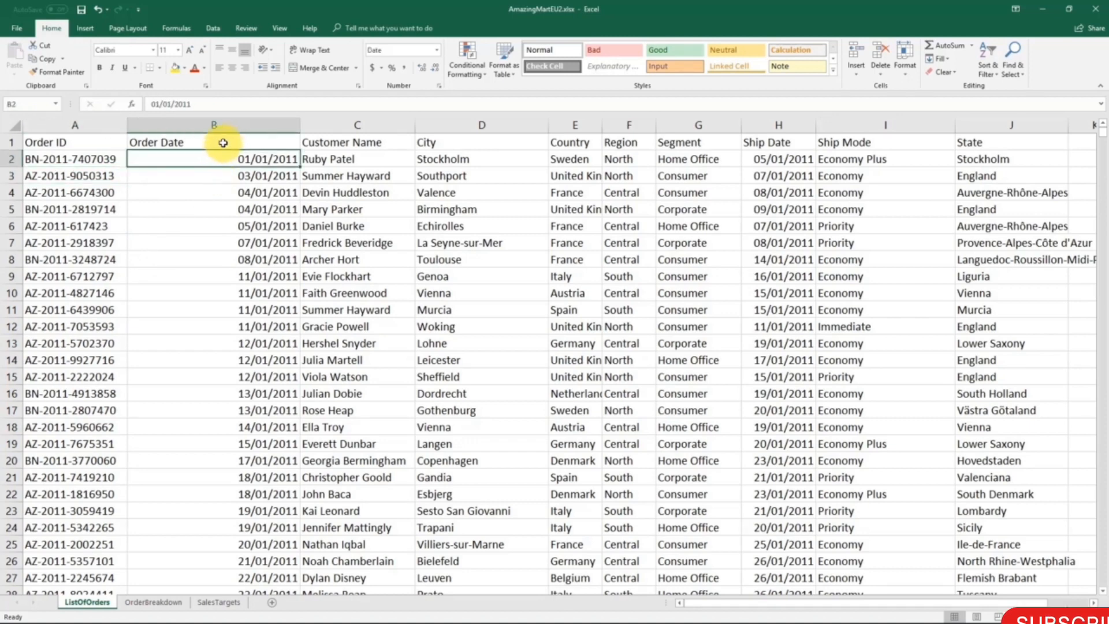
click(245, 125)
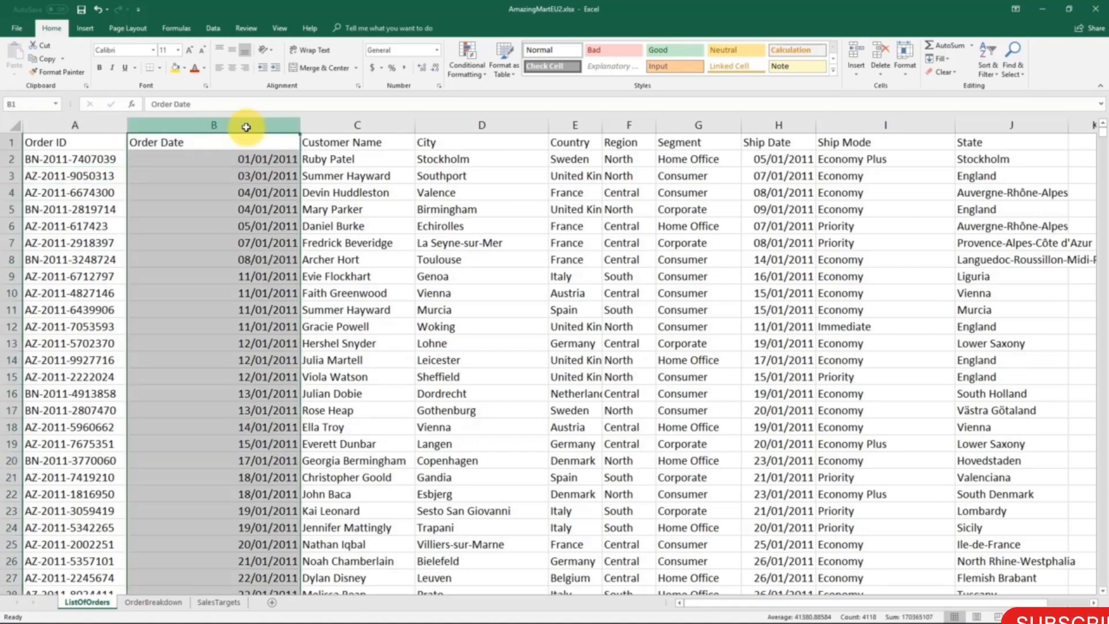
click(384, 124)
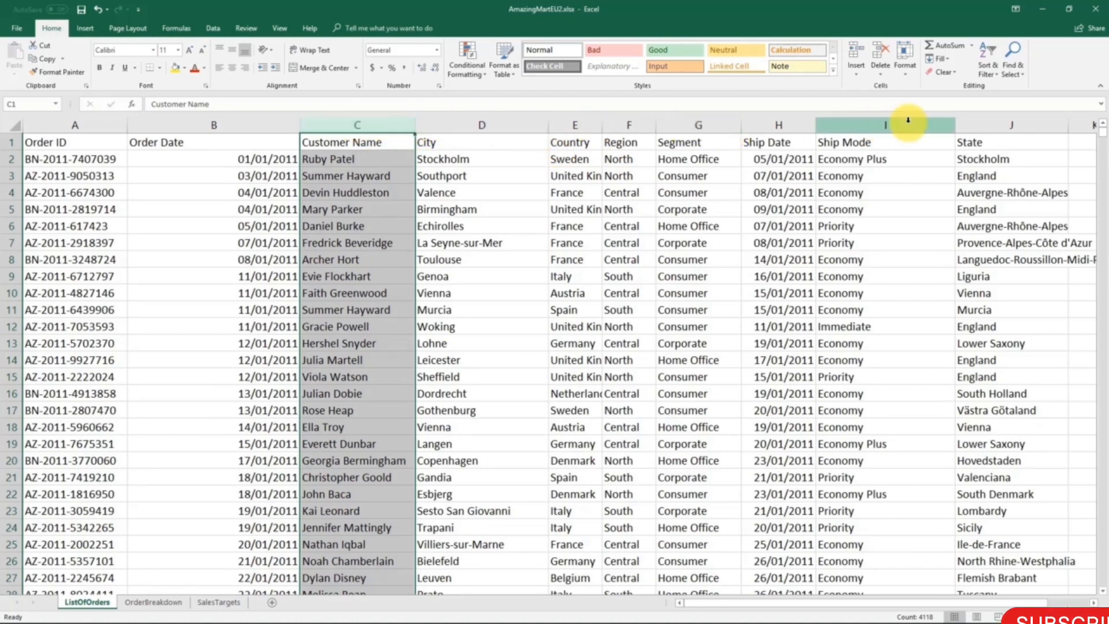
click(624, 122)
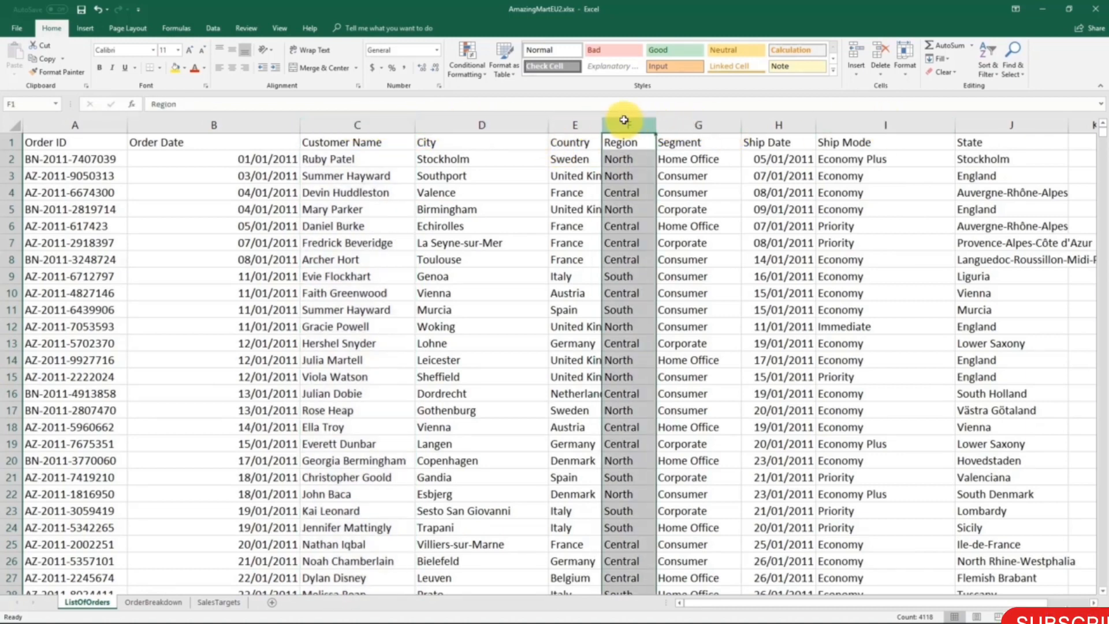
click(572, 122)
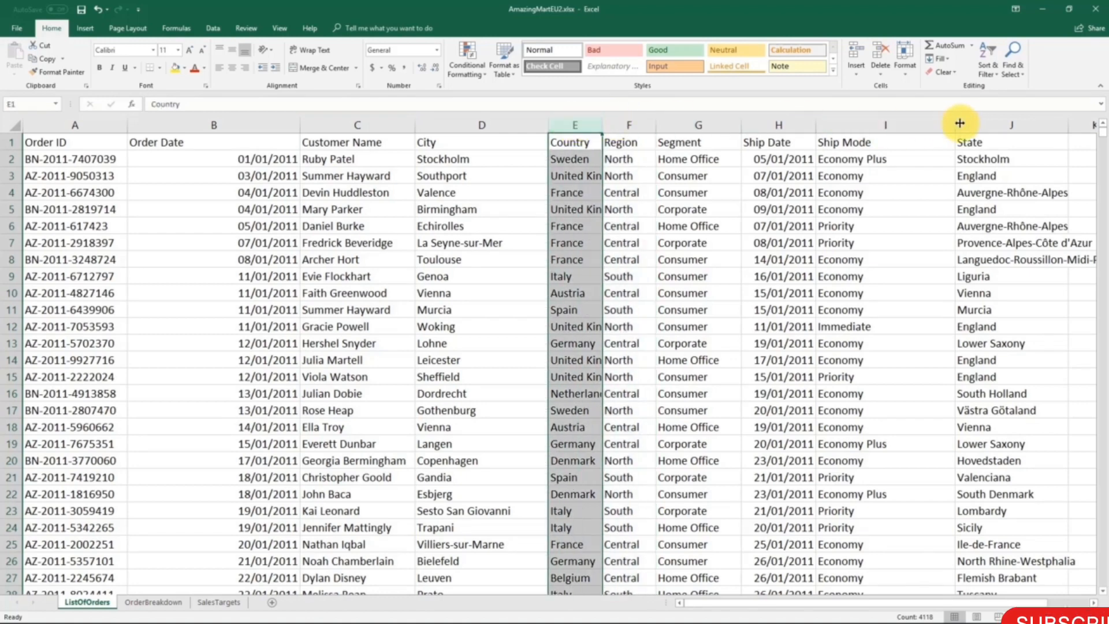
click(980, 123)
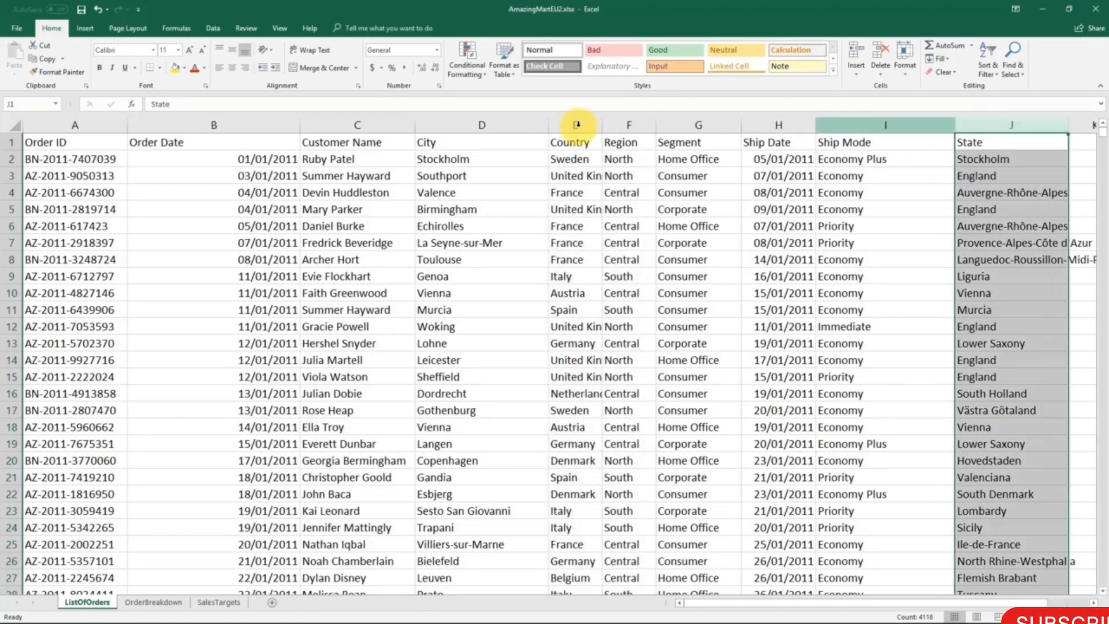
click(447, 123)
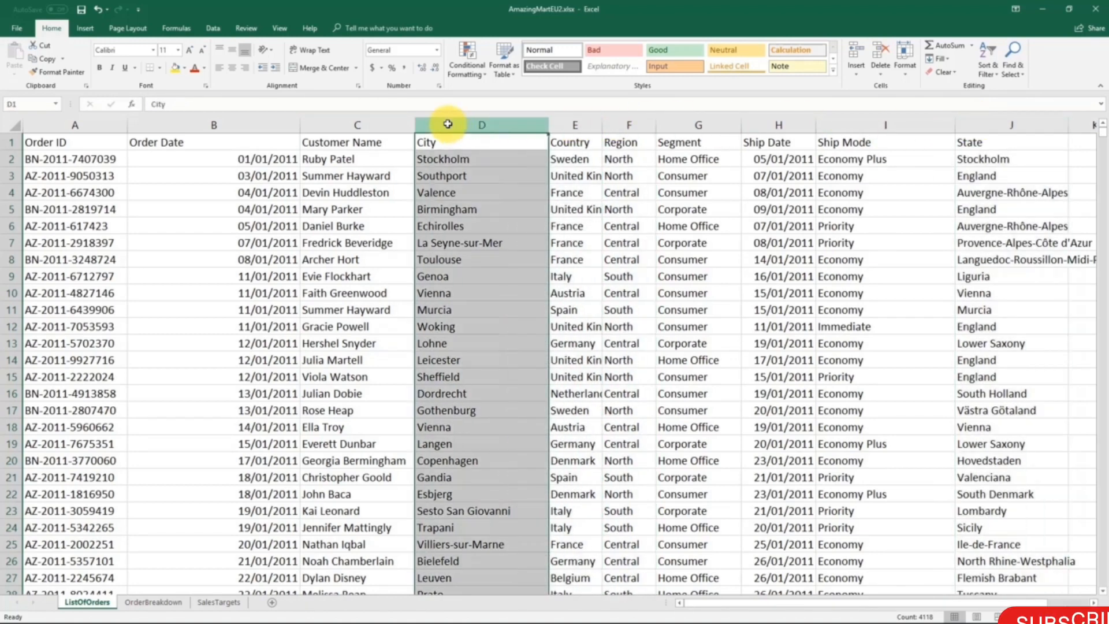
- Inspect the Segment, Ship Date and Ship Mode columns of the ListOfOrders sheet
click(701, 159)
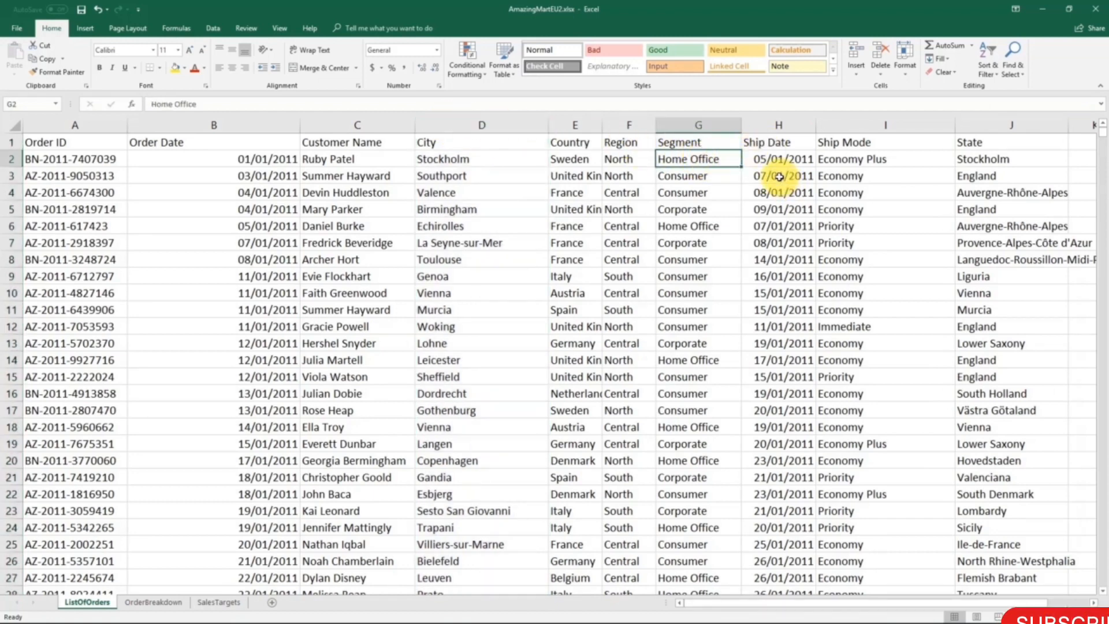
click(690, 124)
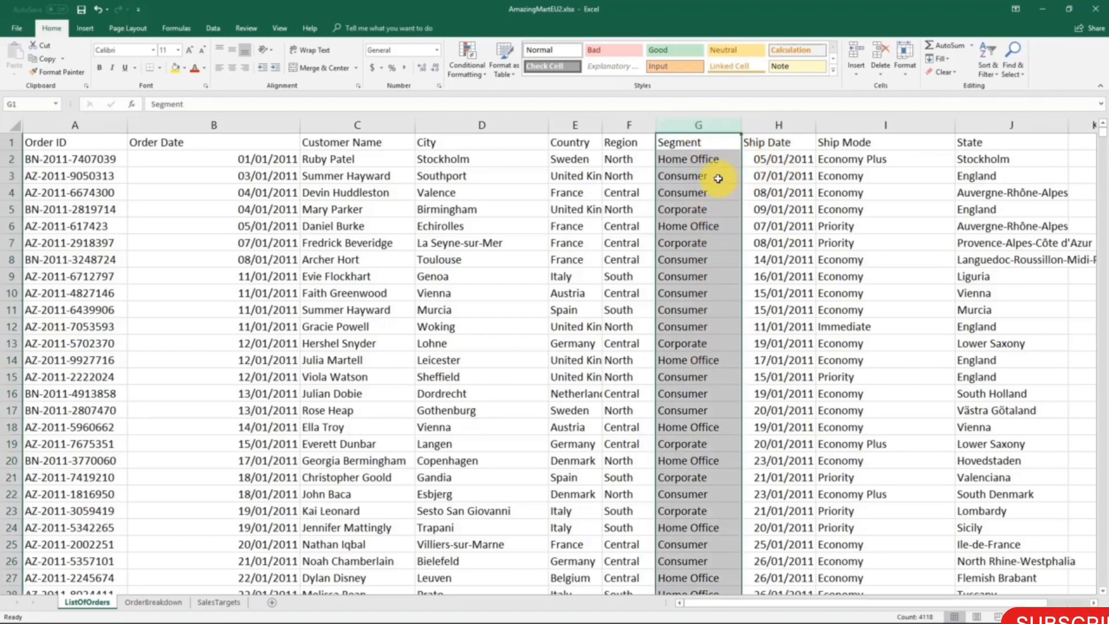
click(783, 210)
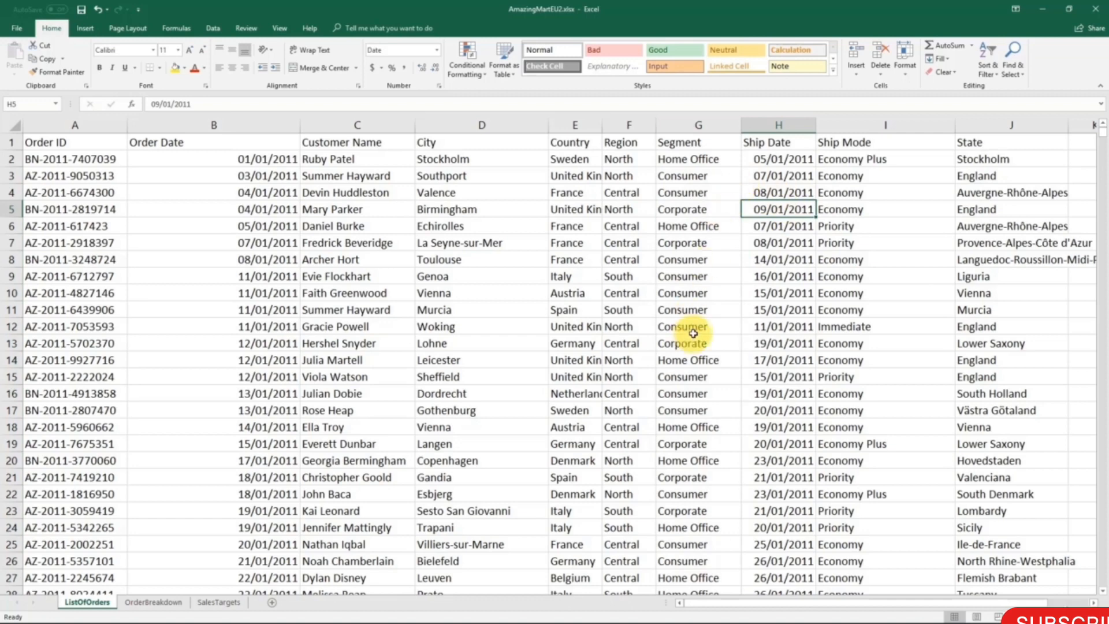
click(693, 359)
click(776, 125)
click(853, 157)
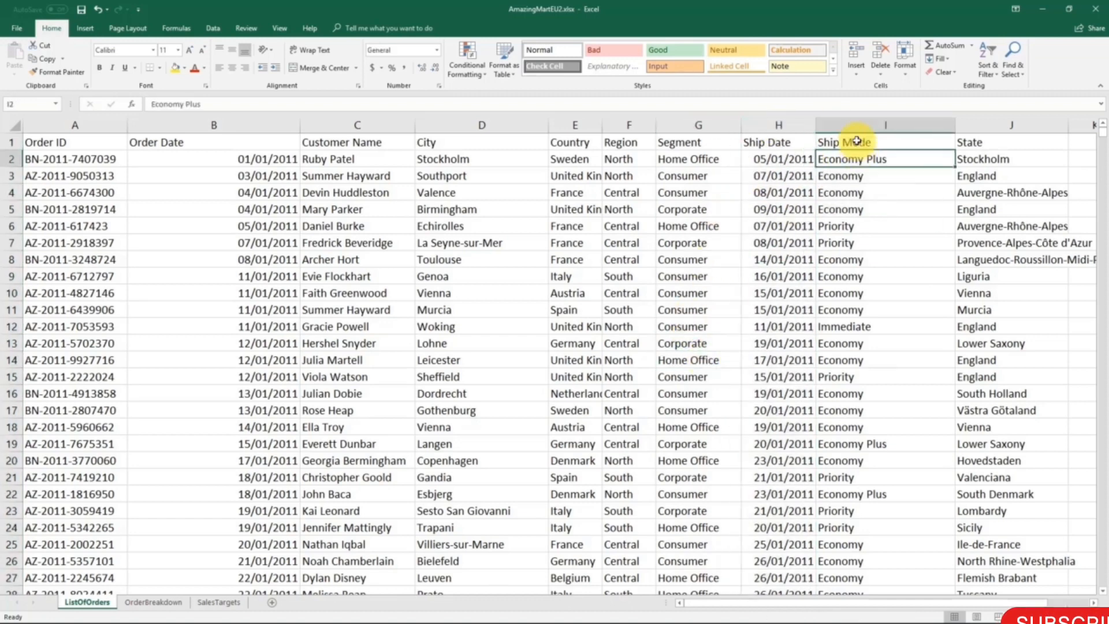
click(867, 125)
click(670, 261)
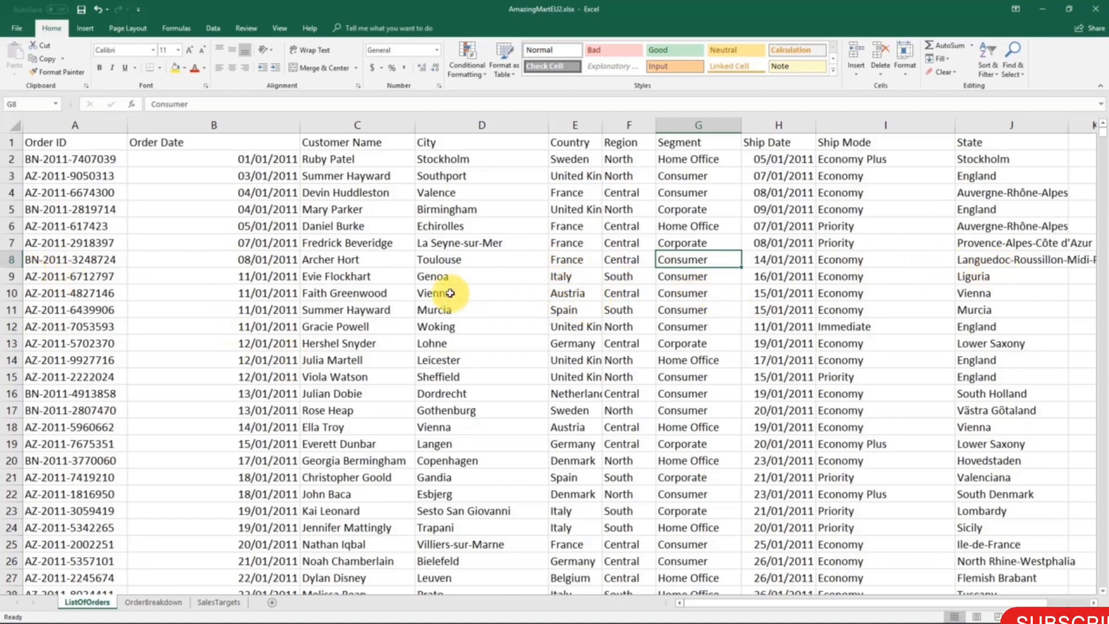
- Compare the Order ID column of the ListOfOrders sheet with the one in the OrderBreakdown sheet
drag(104, 246, 86, 434)
click(144, 344)
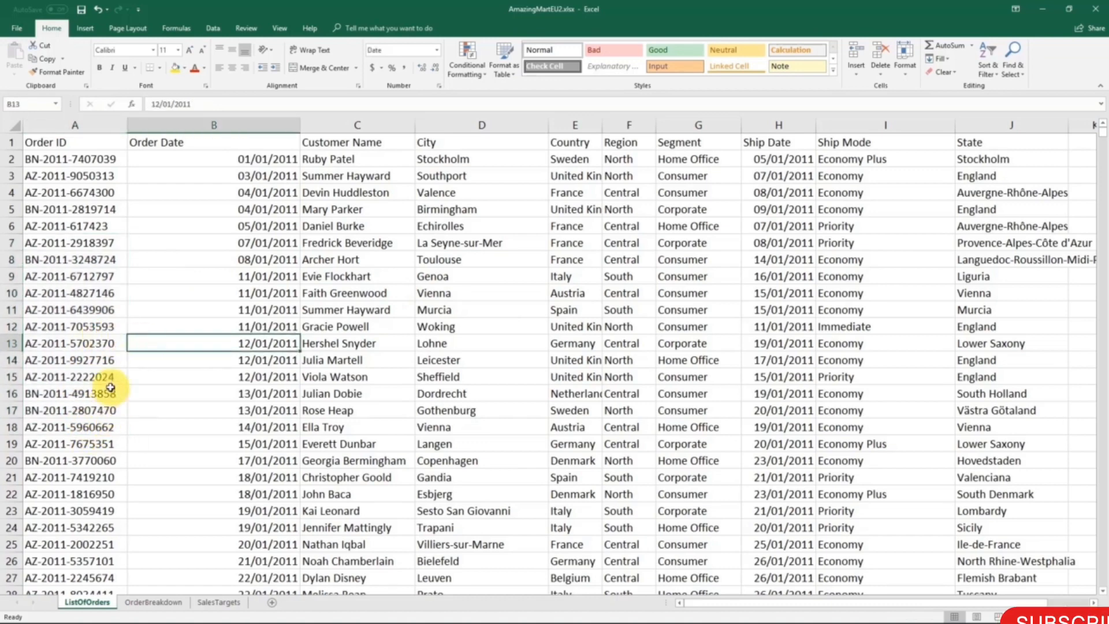
click(104, 309)
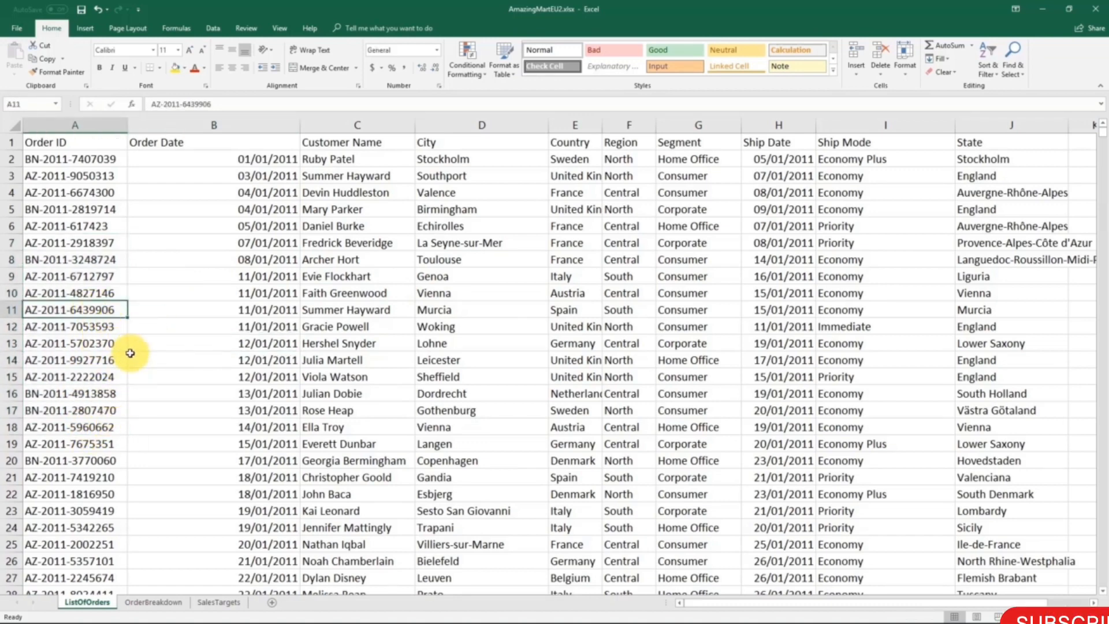
click(153, 602)
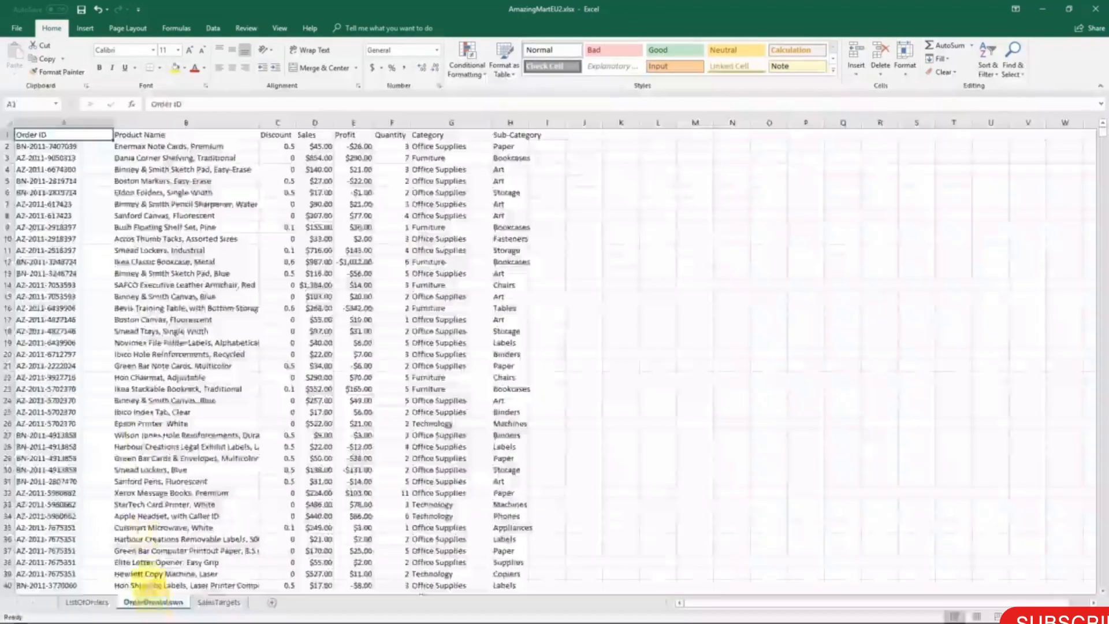
scroll(165, 346, up, 4)
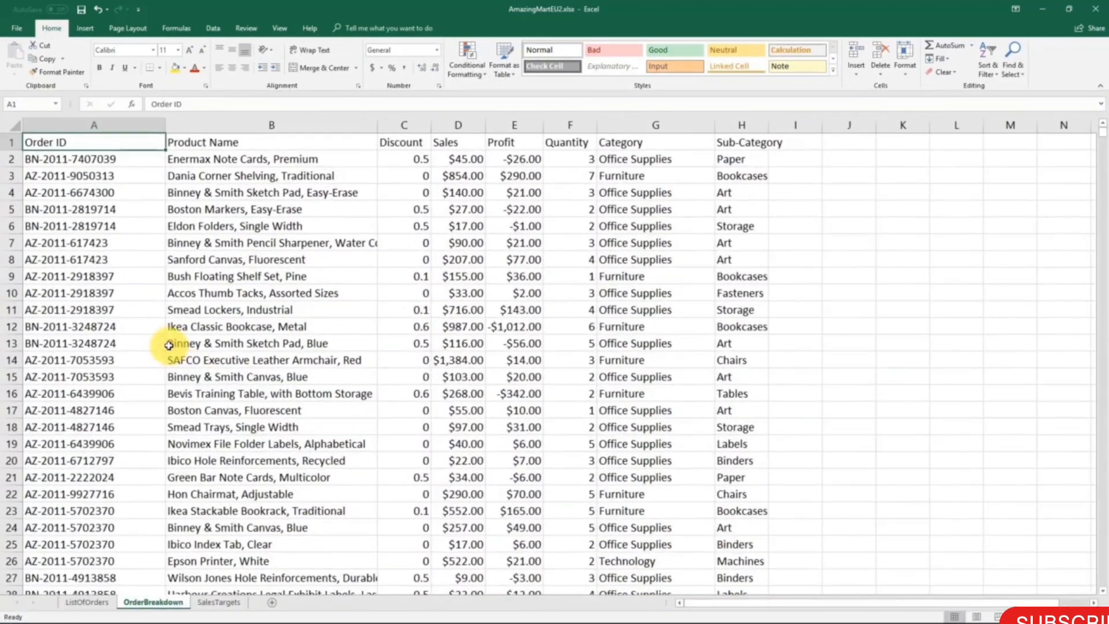
click(117, 189)
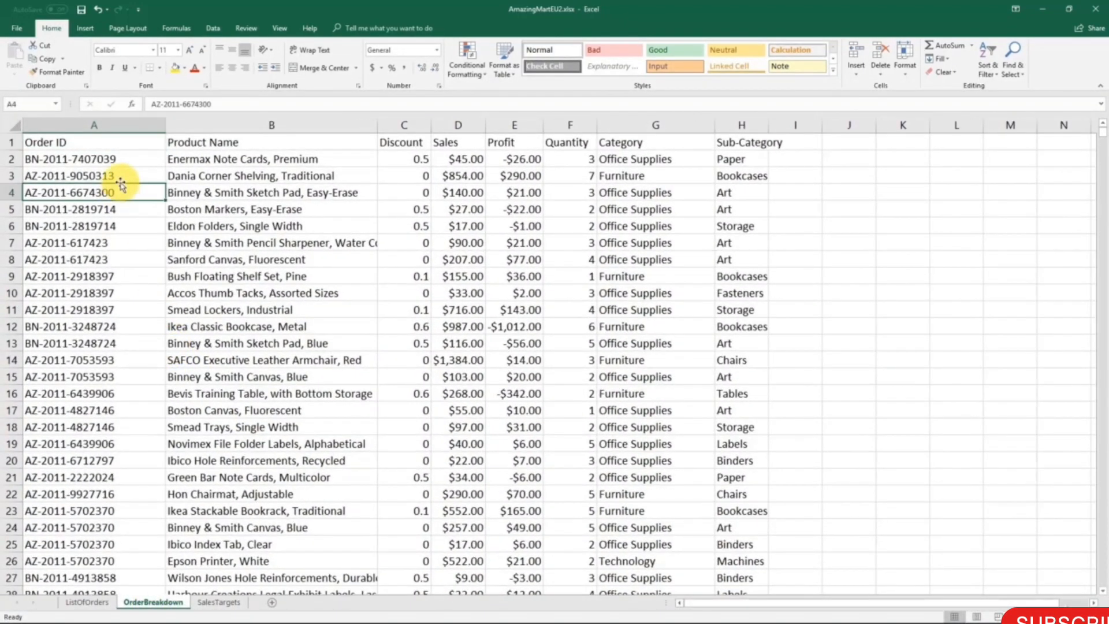
click(106, 146)
- Highlight rows 5 and 6 of the OrderBreakdown sheet, which share an Order ID, with the Good cell style
drag(110, 211, 110, 226)
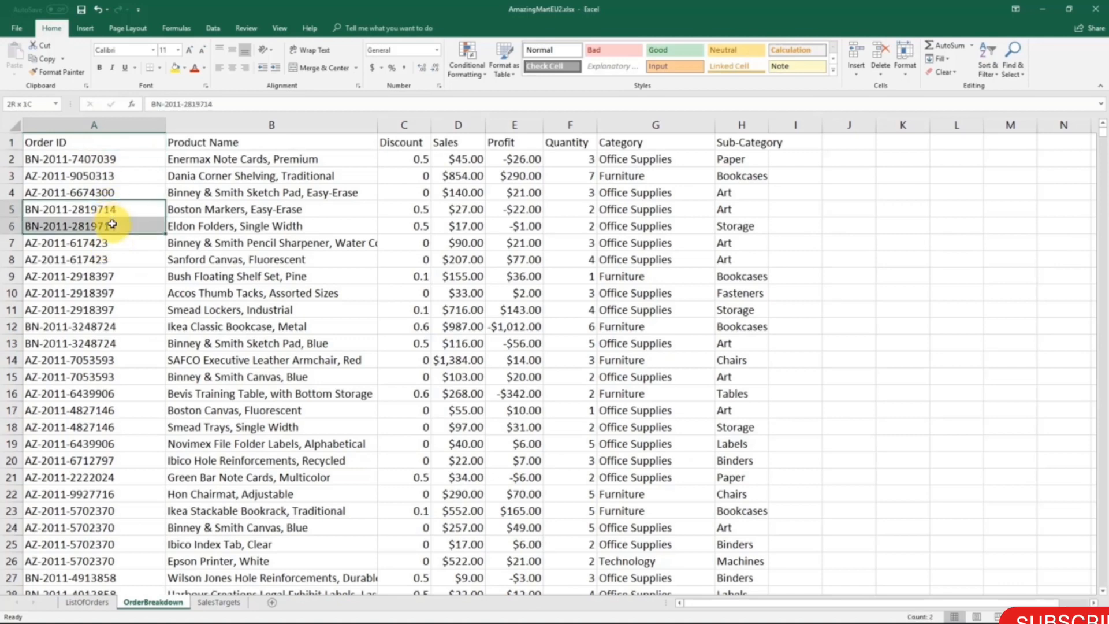
drag(15, 211, 15, 226)
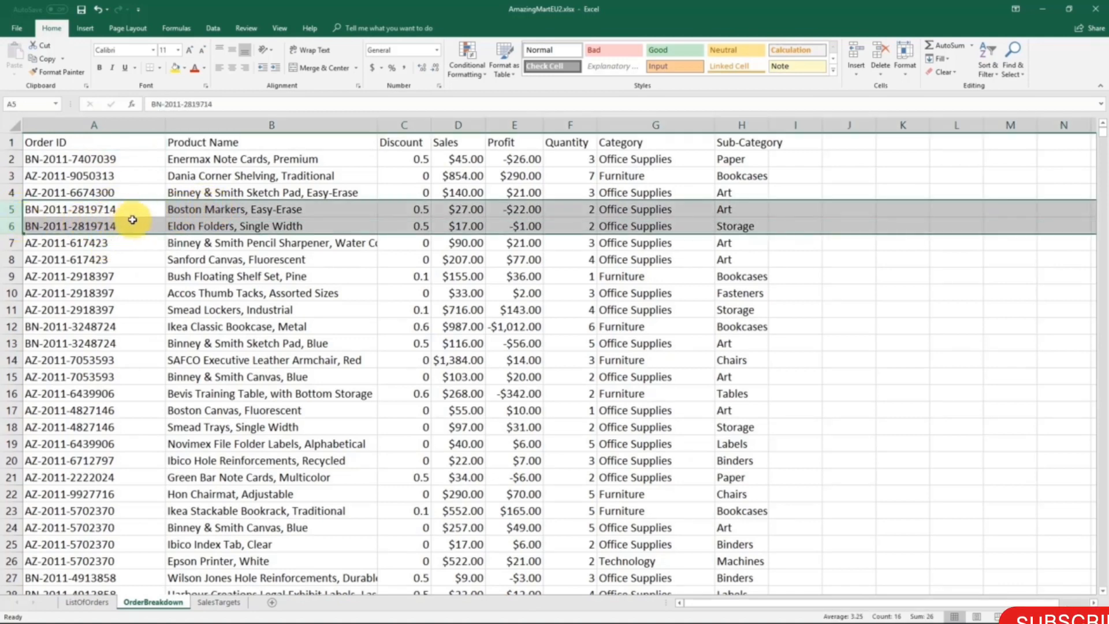
click(670, 50)
- Review the Product Name entries of the two highlighted rows, Boston Markers and Eldon Folders
click(291, 162)
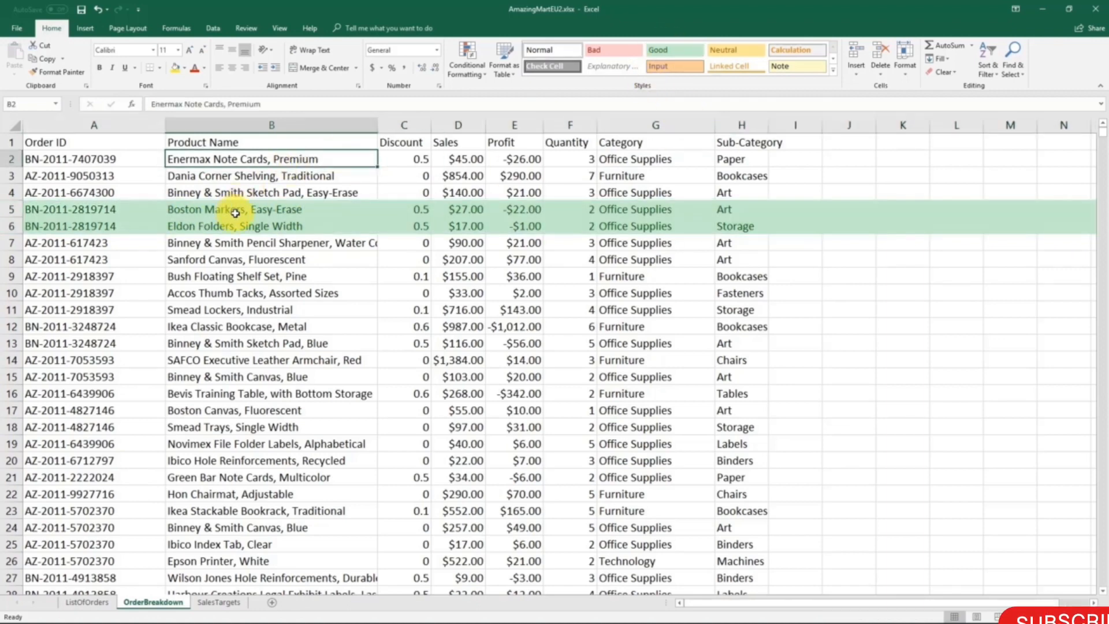
click(235, 213)
drag(242, 228, 247, 210)
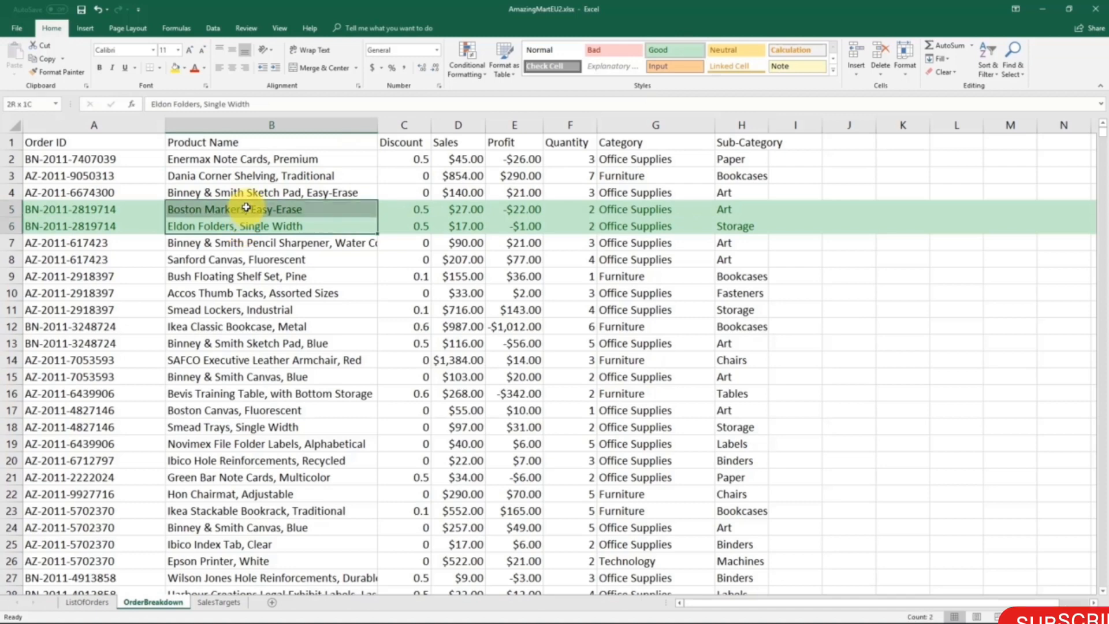
click(285, 210)
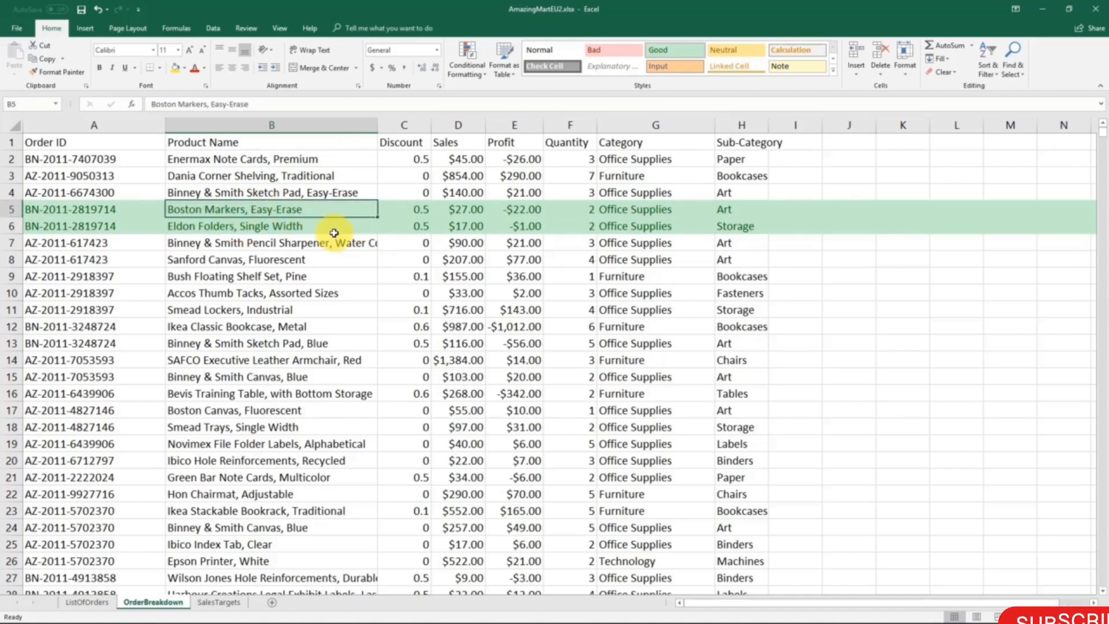
click(329, 227)
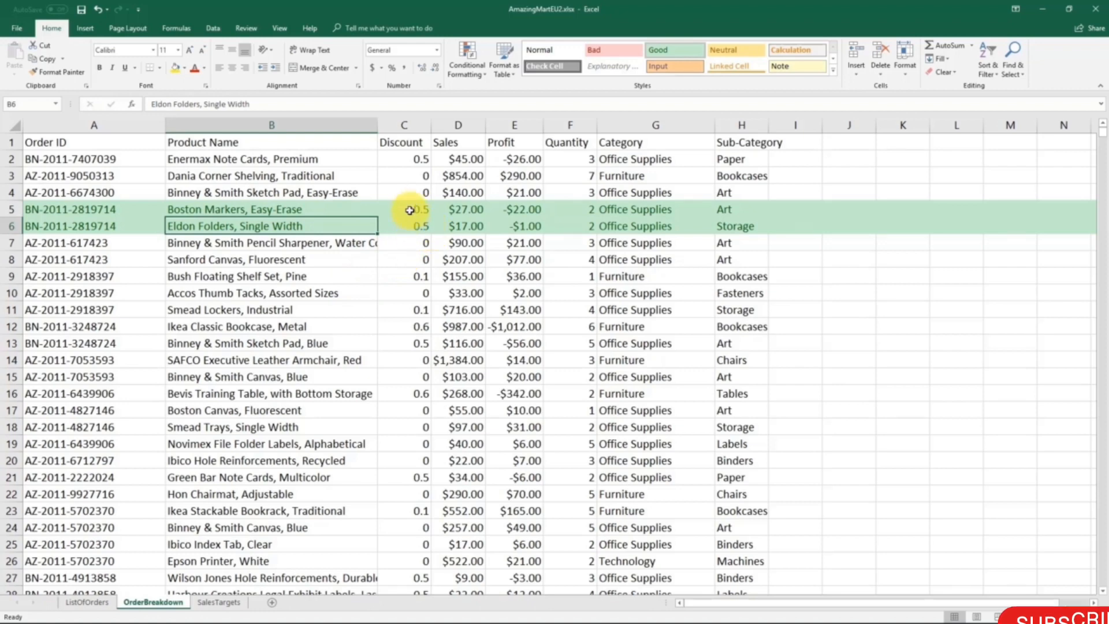
- Review the Discount, Sales, Profit and Quantity values of the Boston Markers row in the OrderBreakdown sheet
click(409, 210)
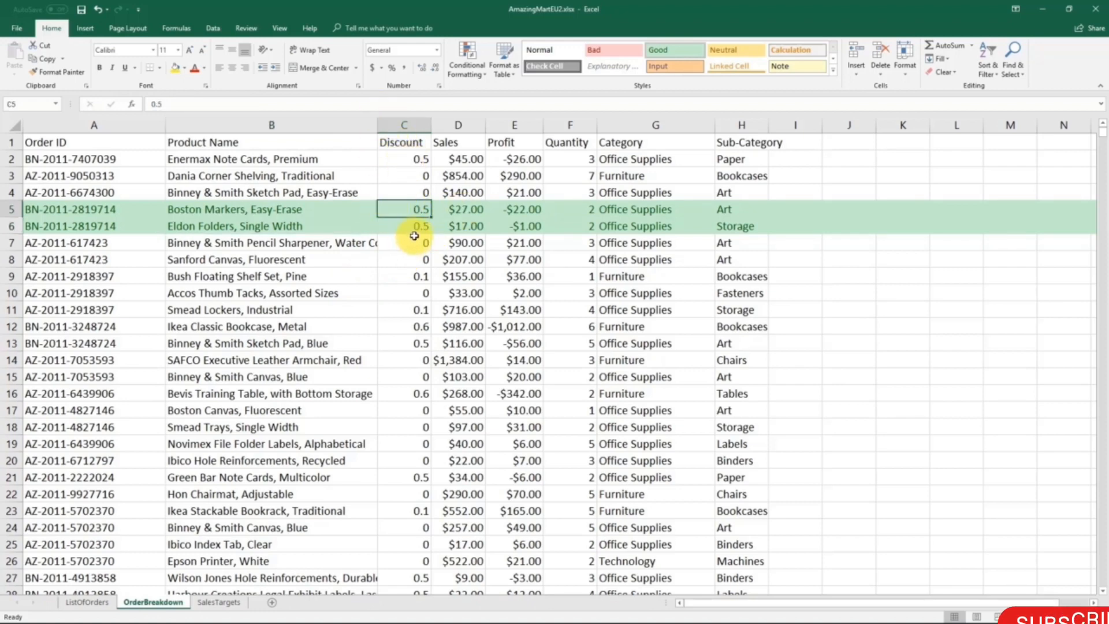
click(462, 209)
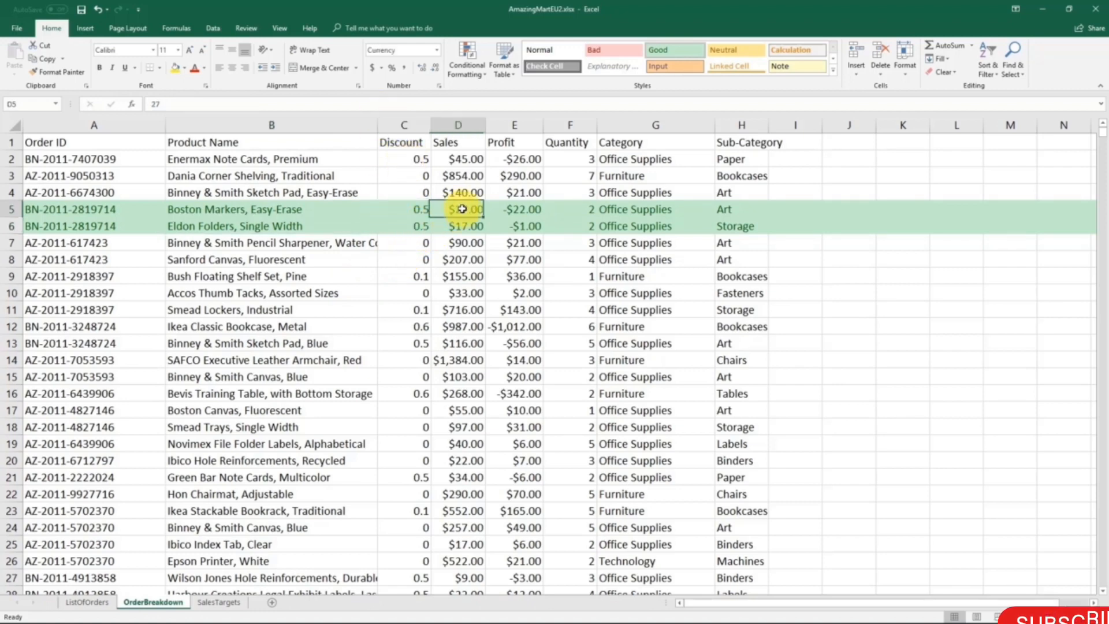
click(520, 209)
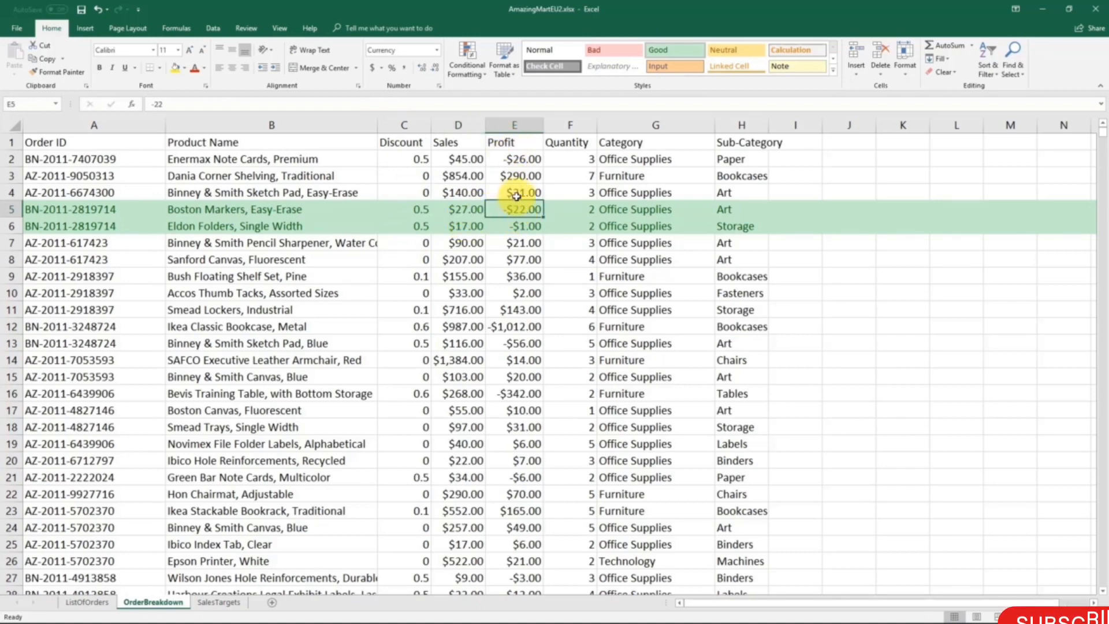
click(579, 209)
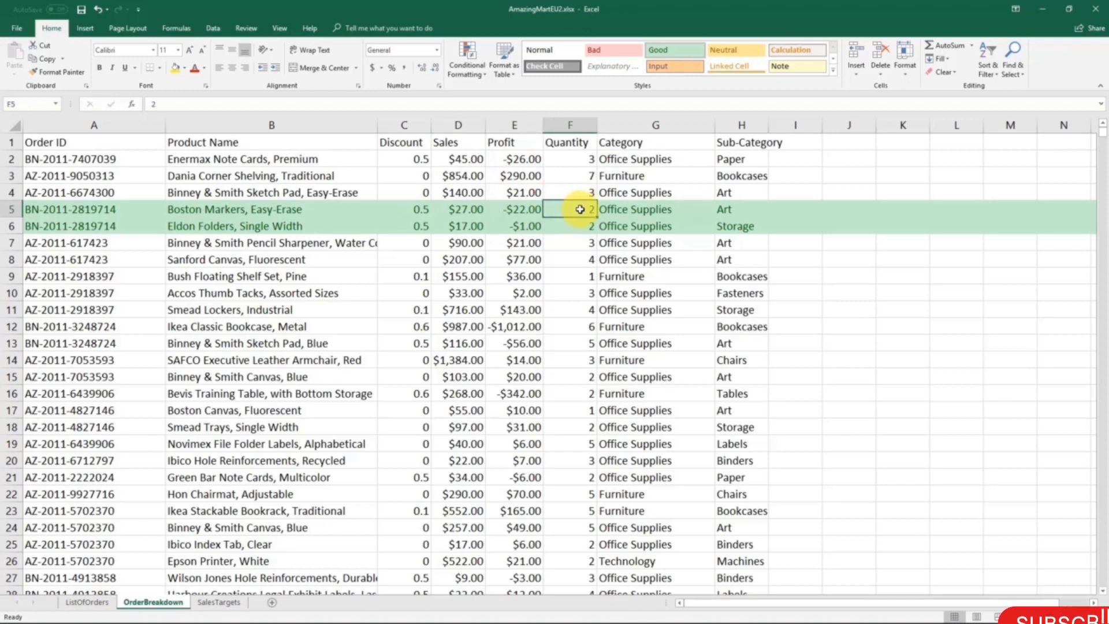
- Examine the Category and Sub-Category entries of the OrderBreakdown sheet and the Order ID shared by the two highlighted rows
click(675, 211)
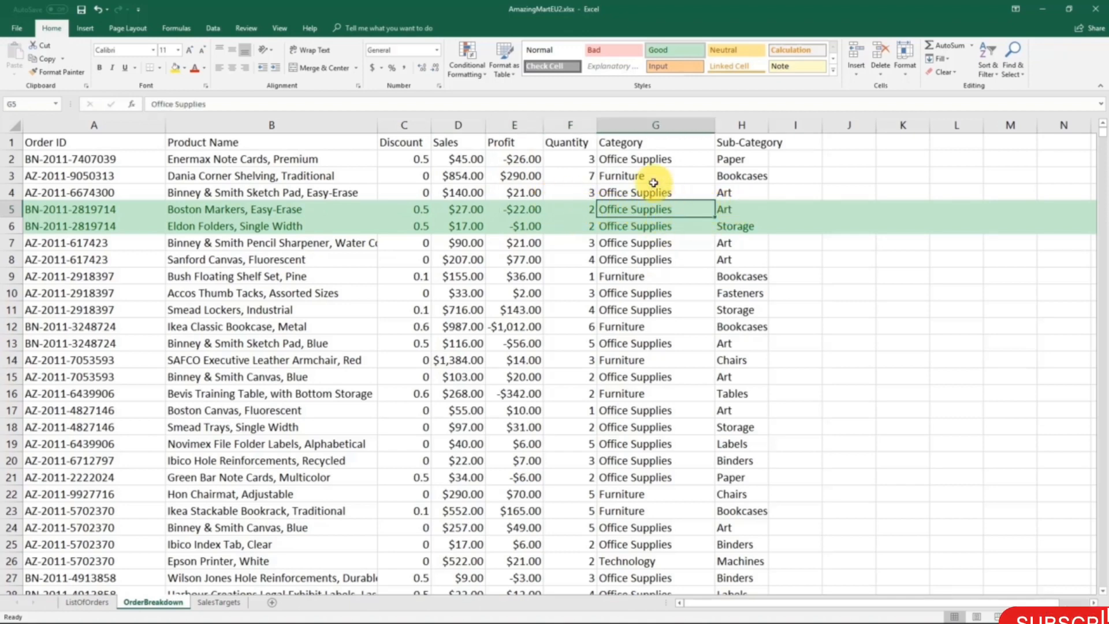
click(634, 276)
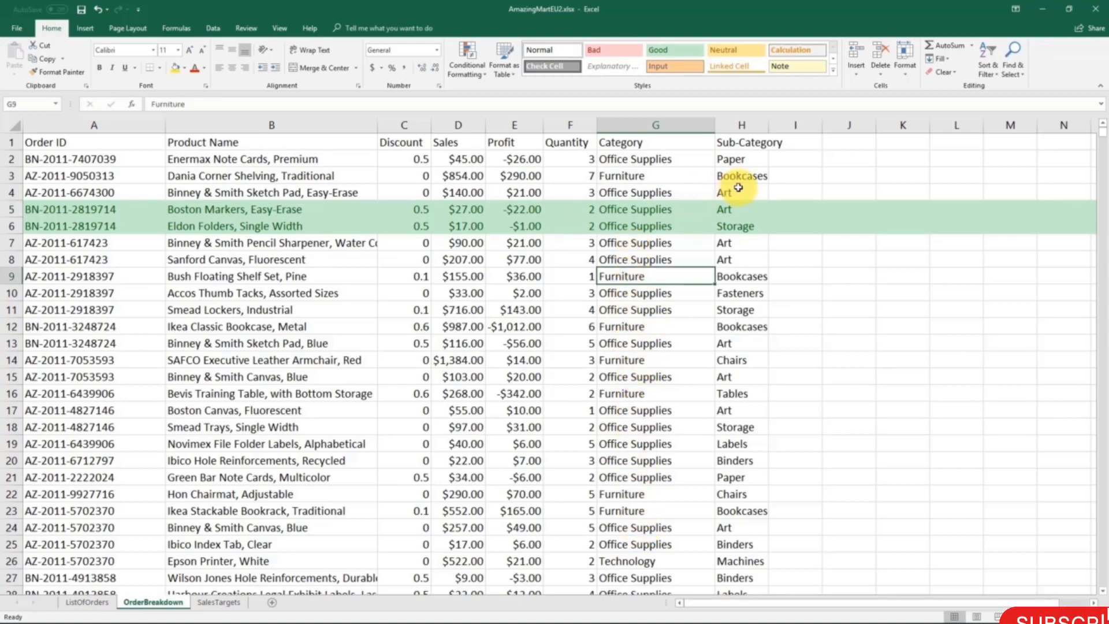
click(736, 207)
click(738, 142)
click(733, 212)
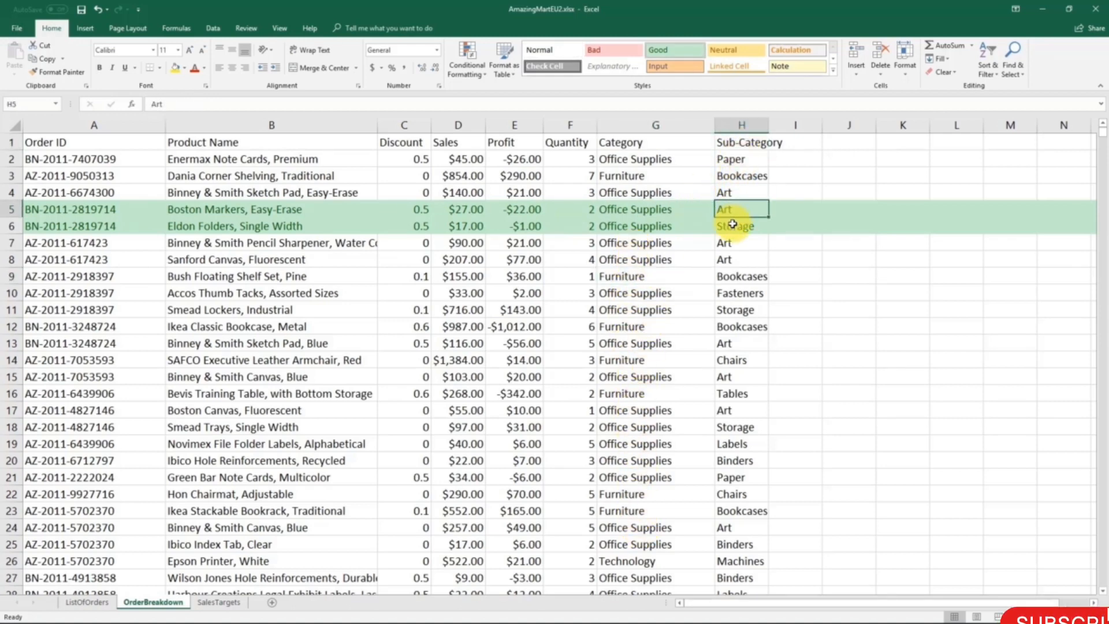
click(733, 224)
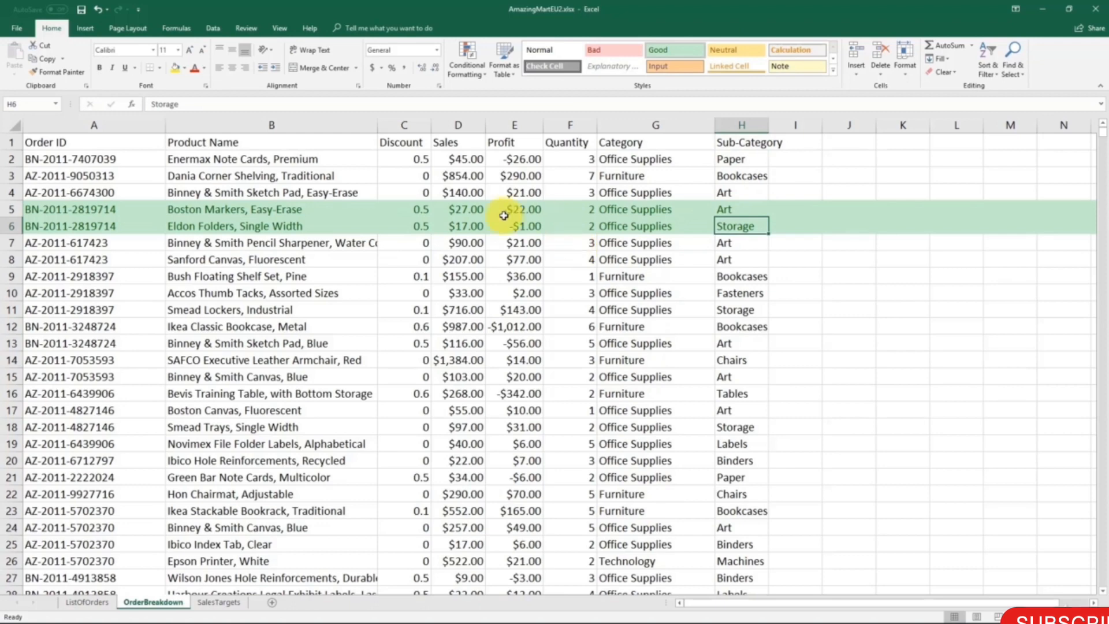
click(659, 206)
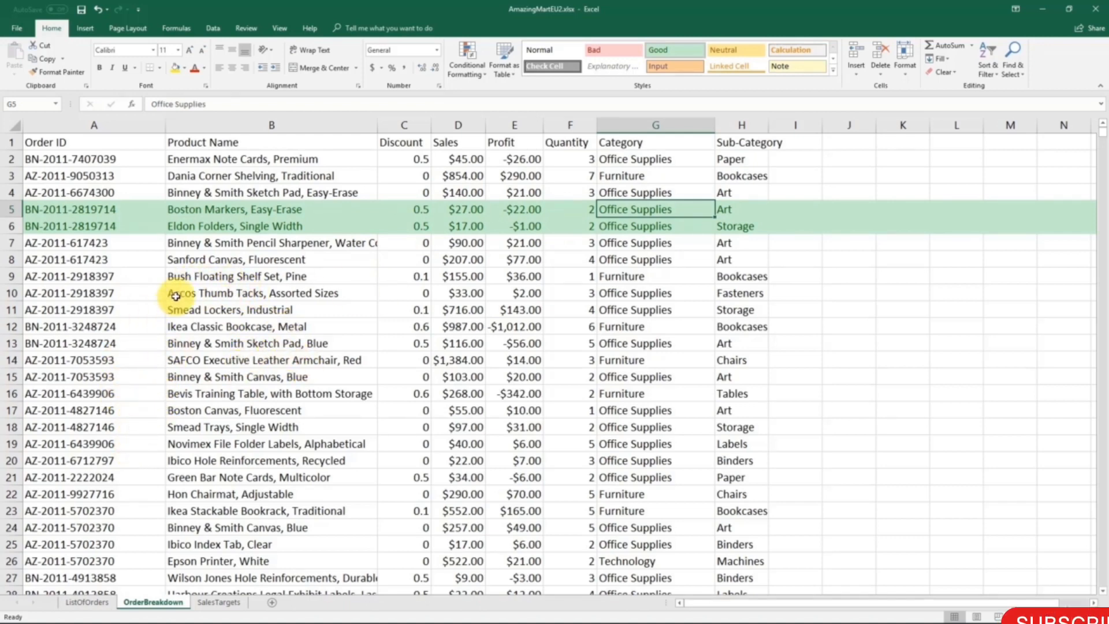
click(88, 226)
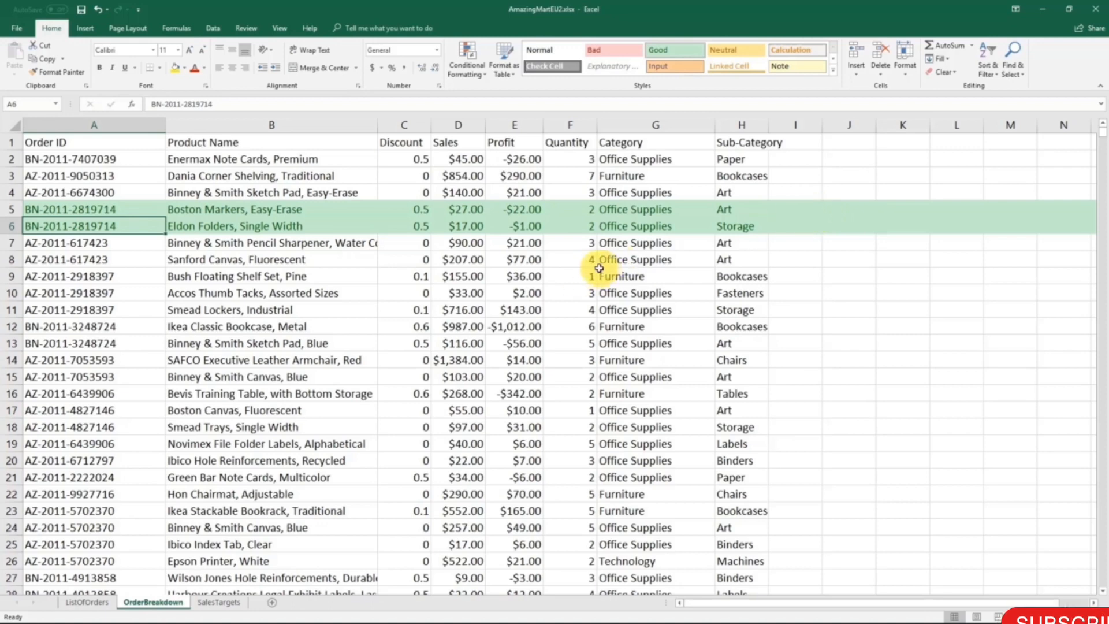
- Compare the number of entries in the Order ID columns of the ListOfOrders and OrderBreakdown sheets
click(101, 605)
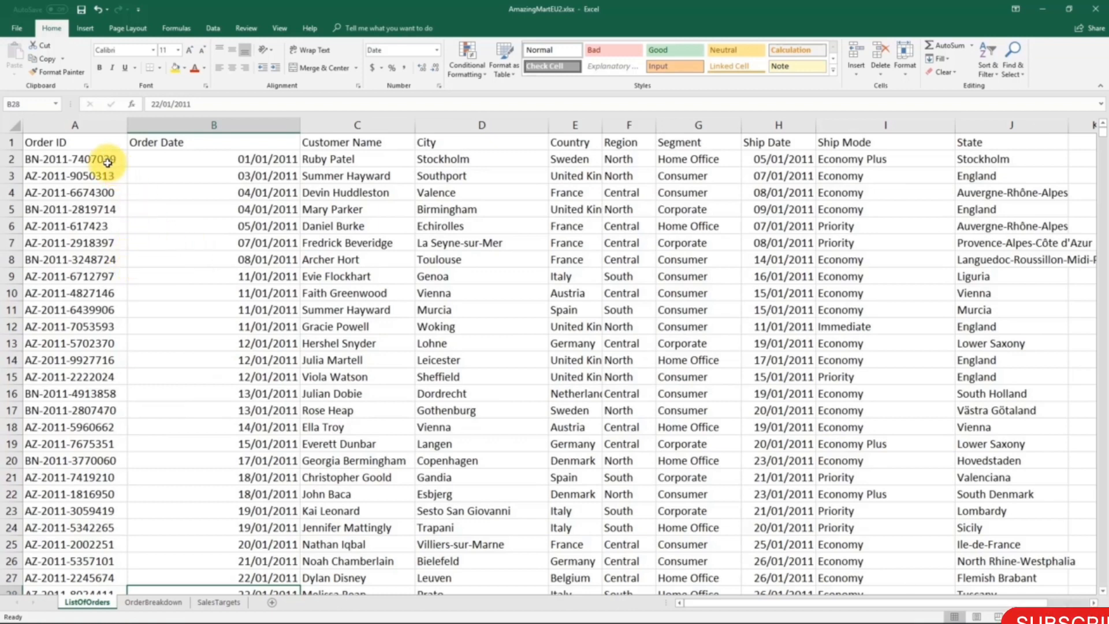
click(77, 126)
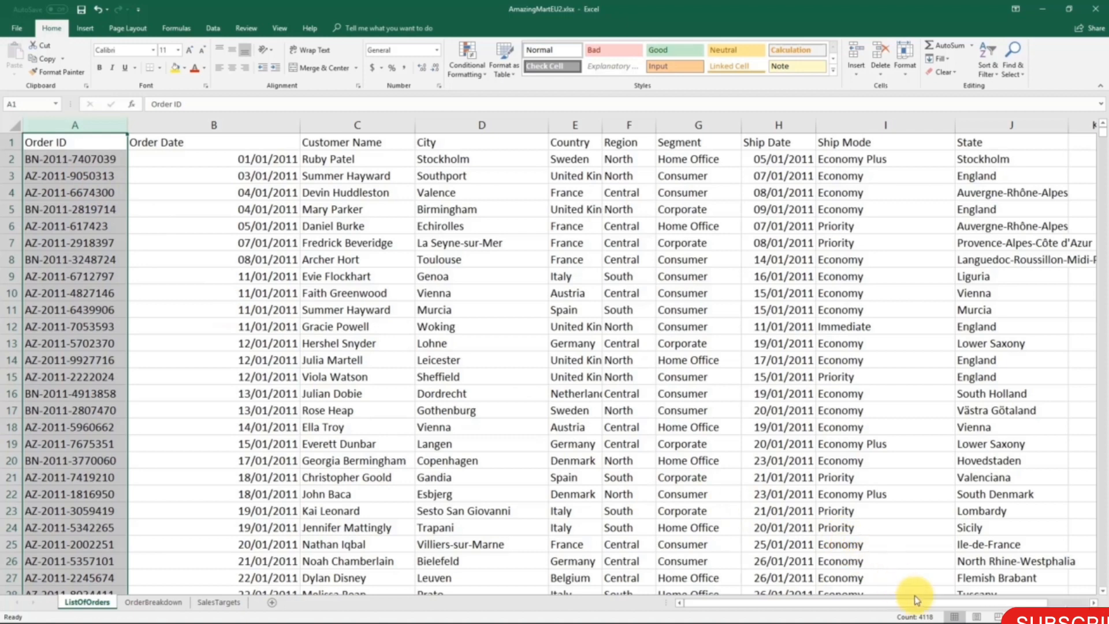
click(91, 177)
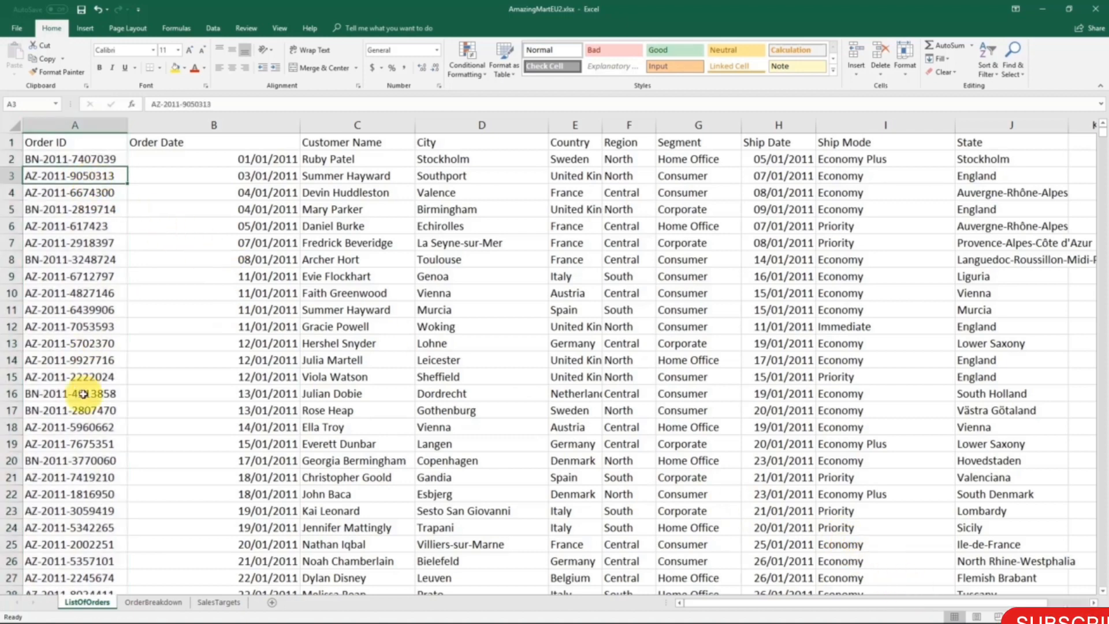
click(153, 602)
click(70, 127)
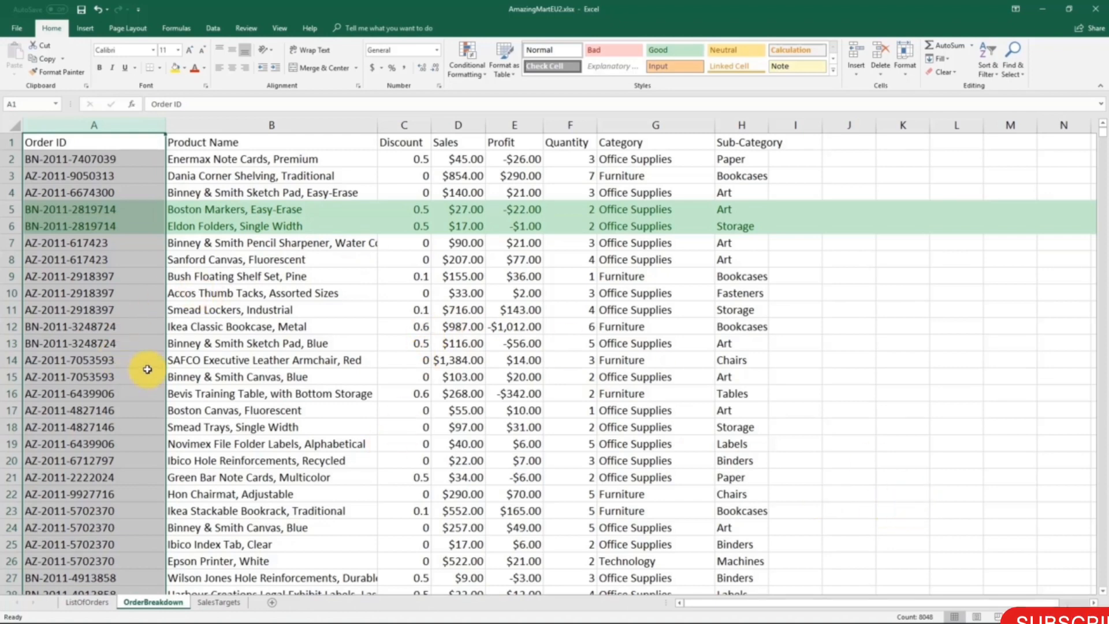
click(108, 276)
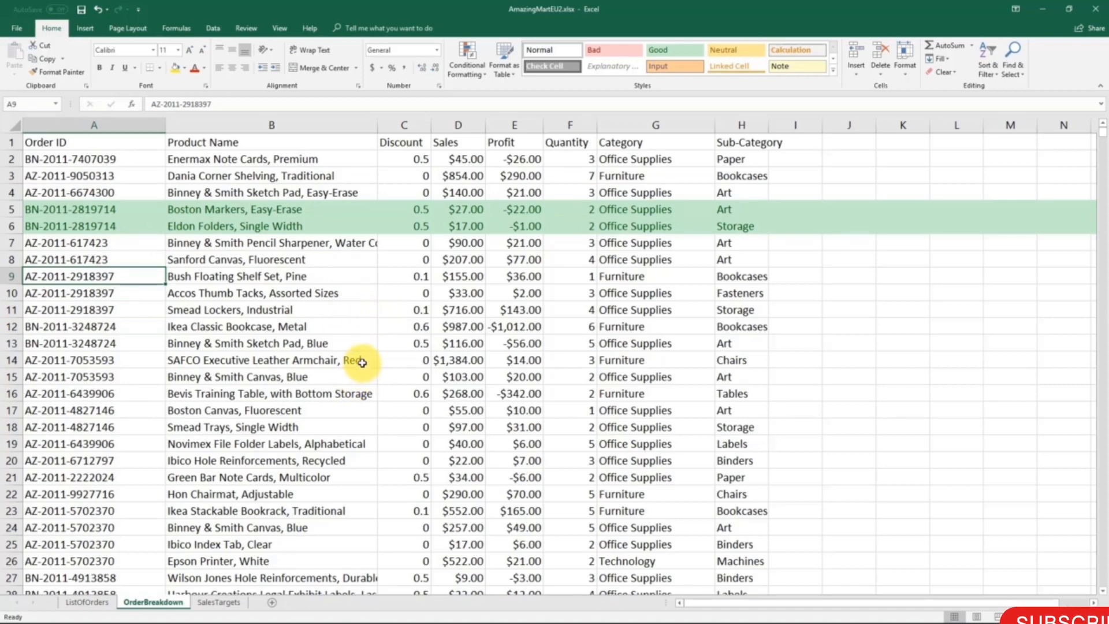
- Look briefly at both order sheets, and inspect the monthly category targets in the SalesTargets sheet
click(99, 603)
click(150, 603)
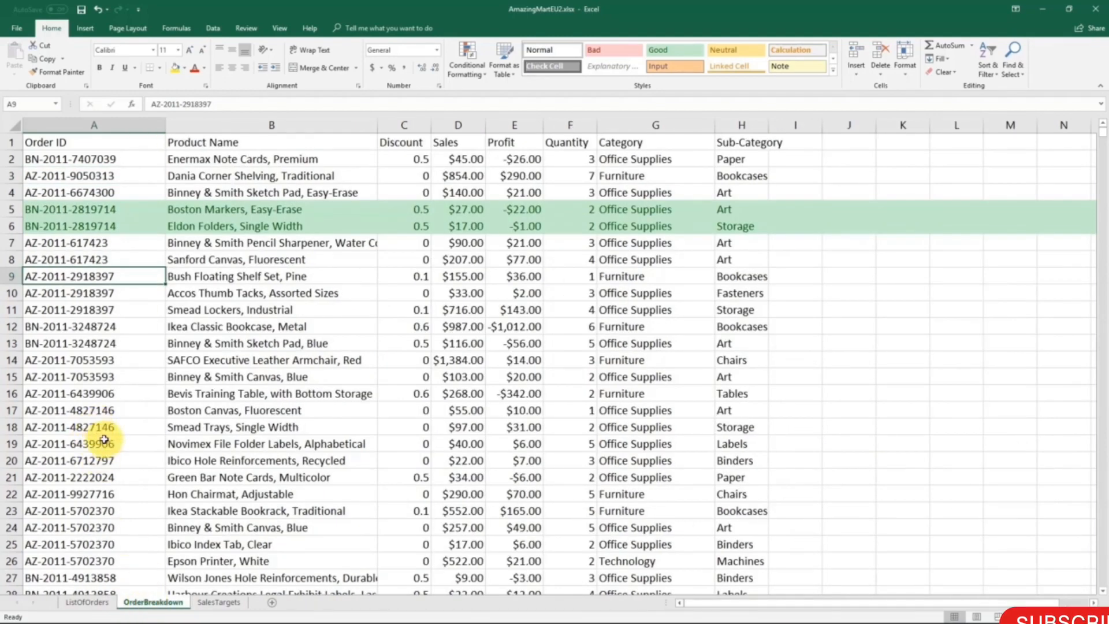
click(218, 602)
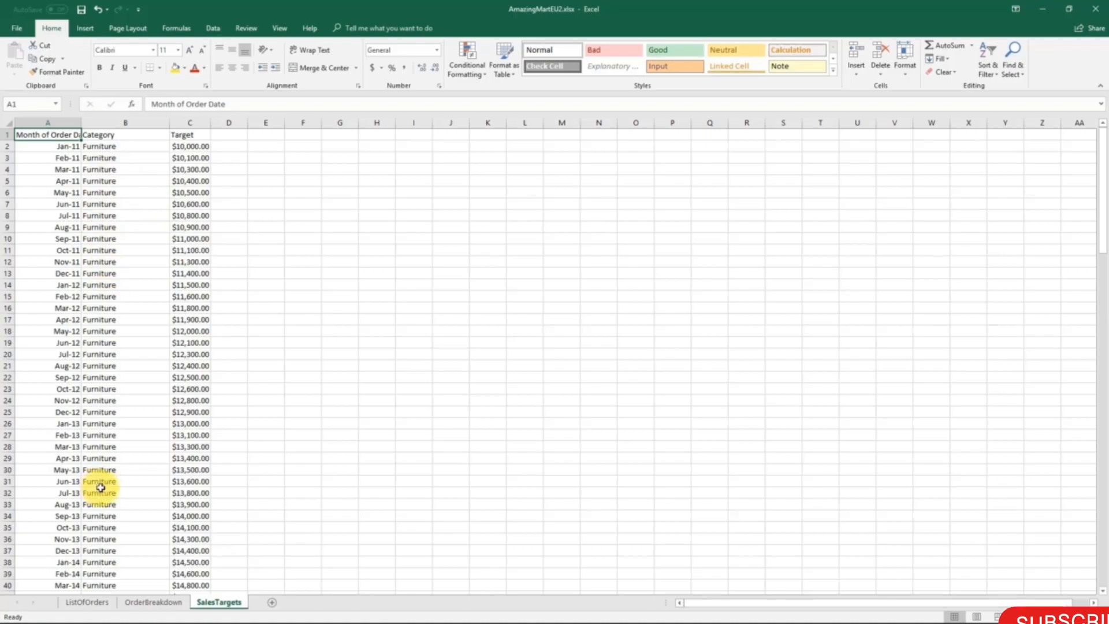
- Compare the ListOfOrders and OrderBreakdown sheets, checking a Customer Name entry in the order list
click(87, 601)
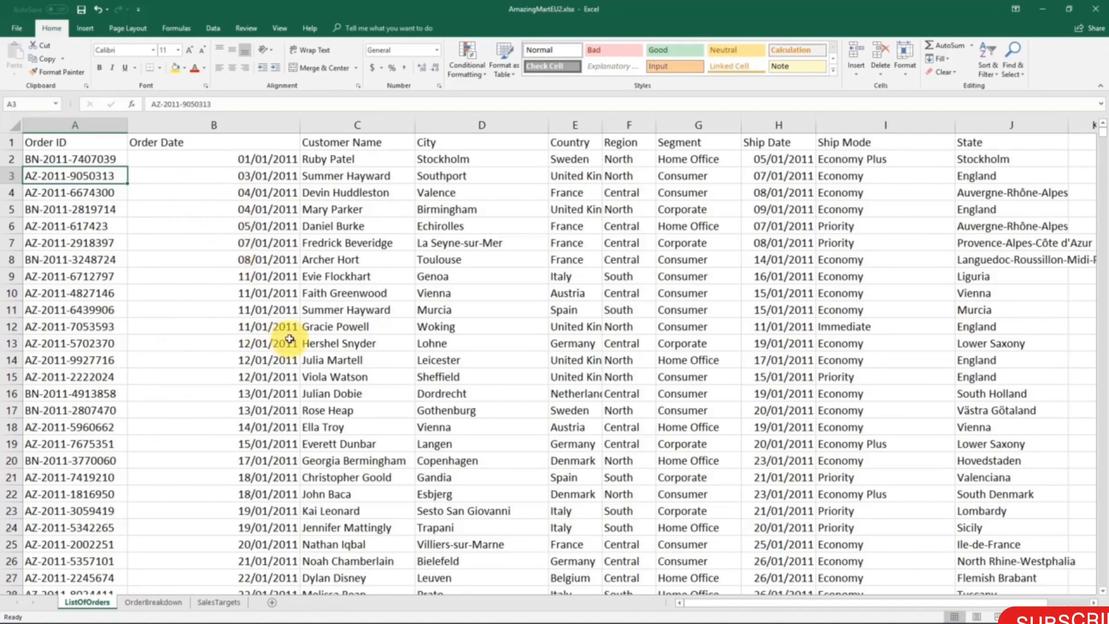
click(153, 601)
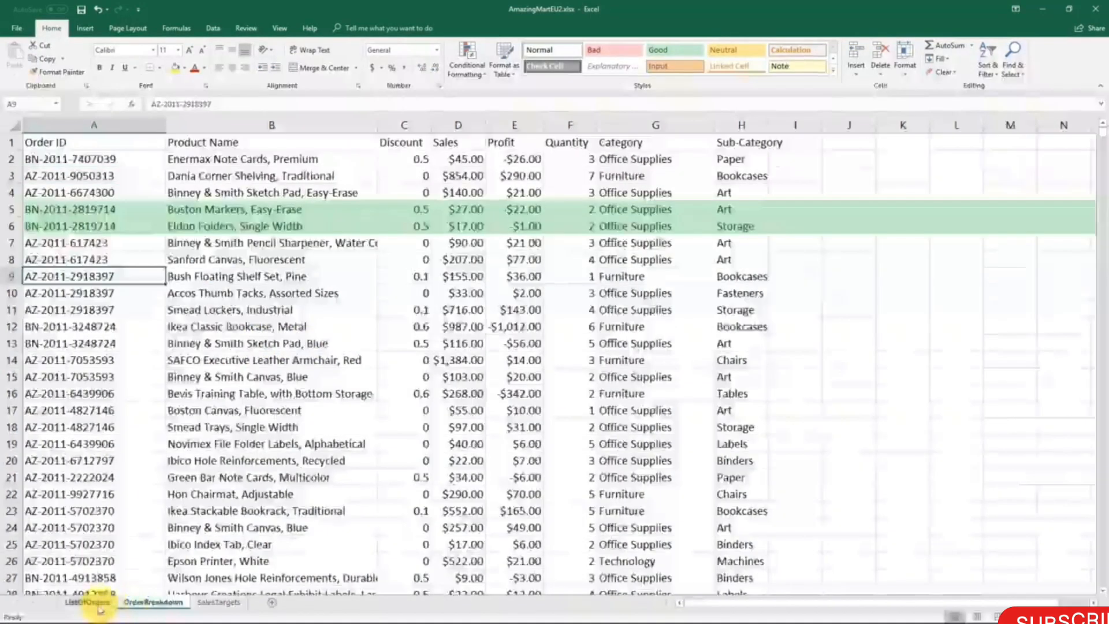
click(96, 604)
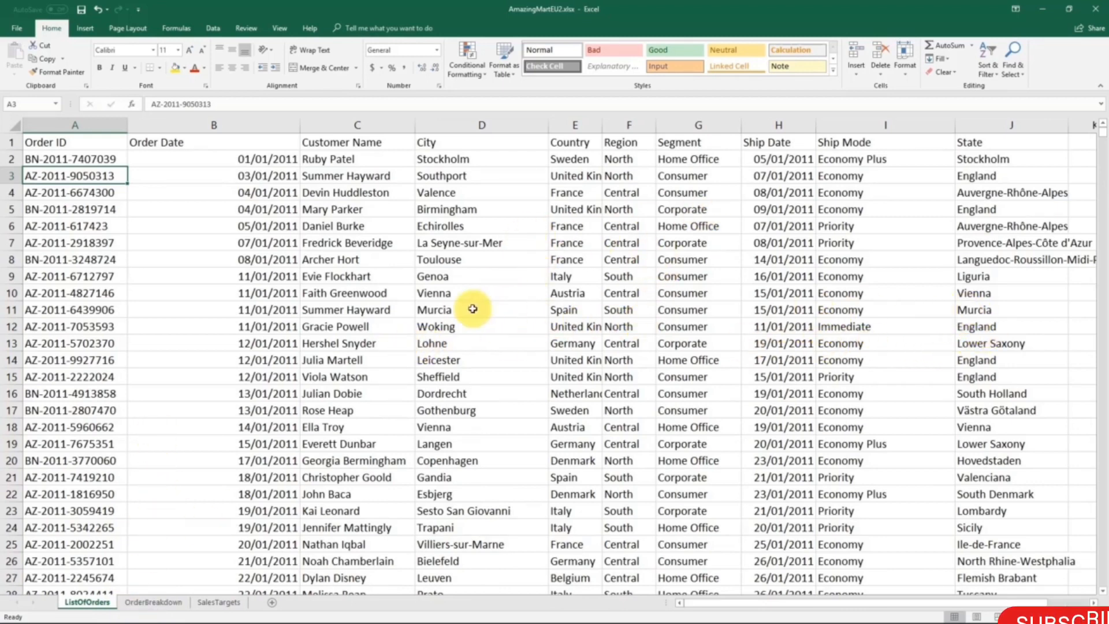
click(342, 315)
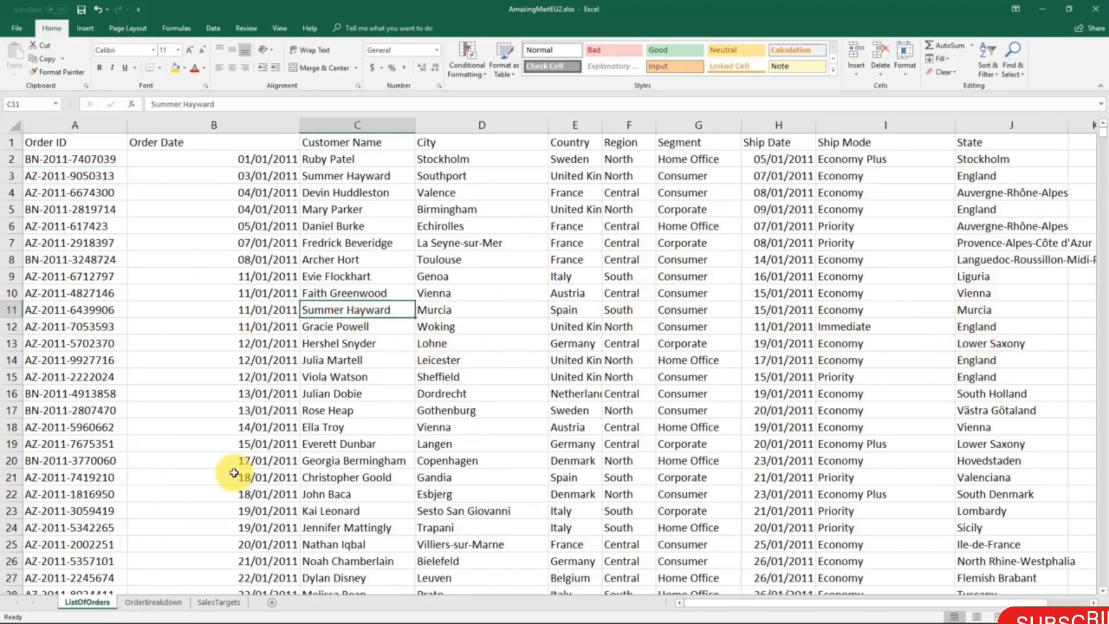
click(155, 603)
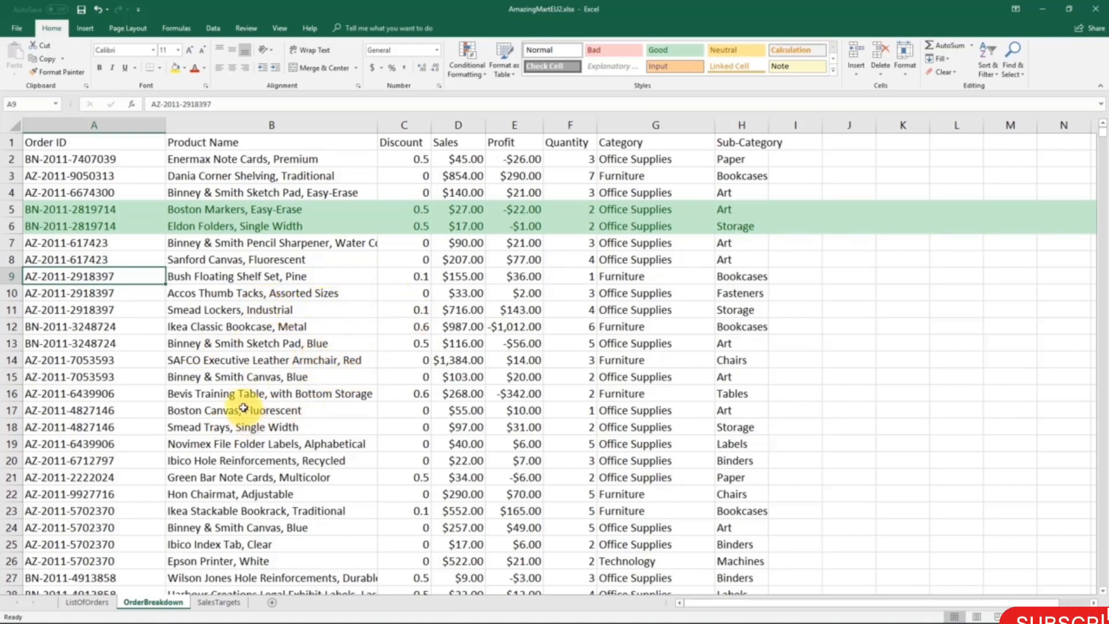
- Check the Region, Ship Date and Order Date columns of the ListOfOrders sheet against the columns in OrderBreakdown
click(86, 602)
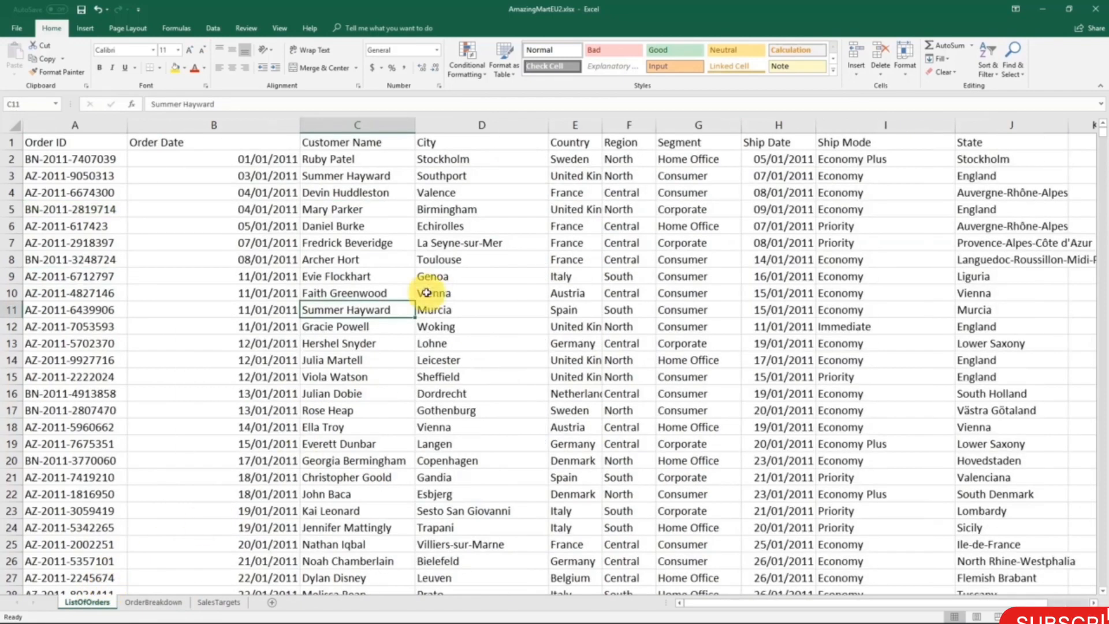
click(545, 276)
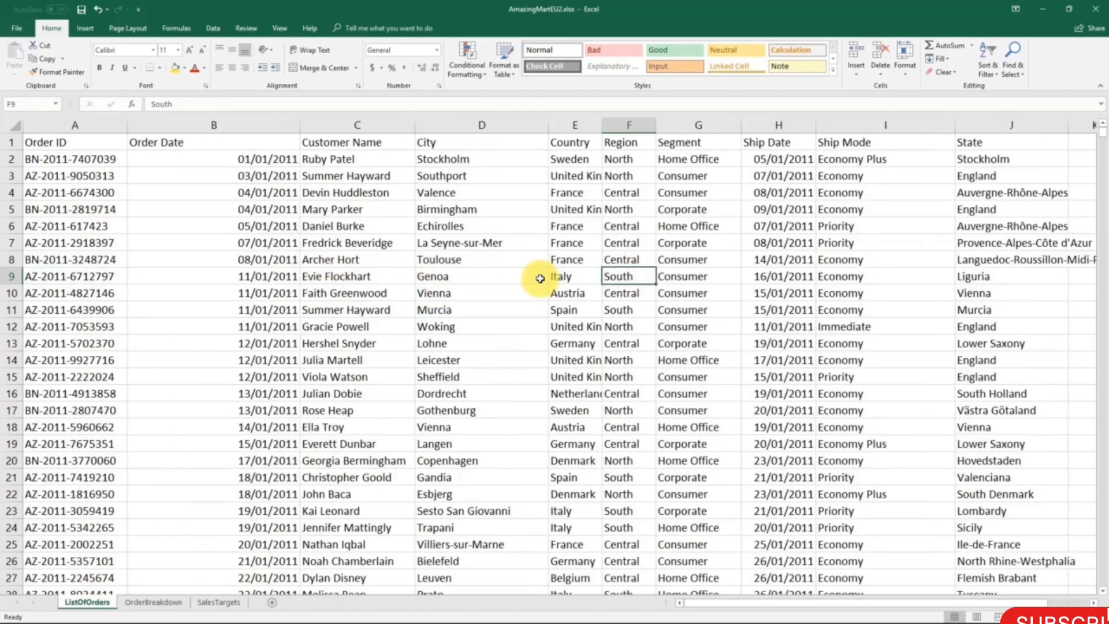
click(785, 274)
click(239, 312)
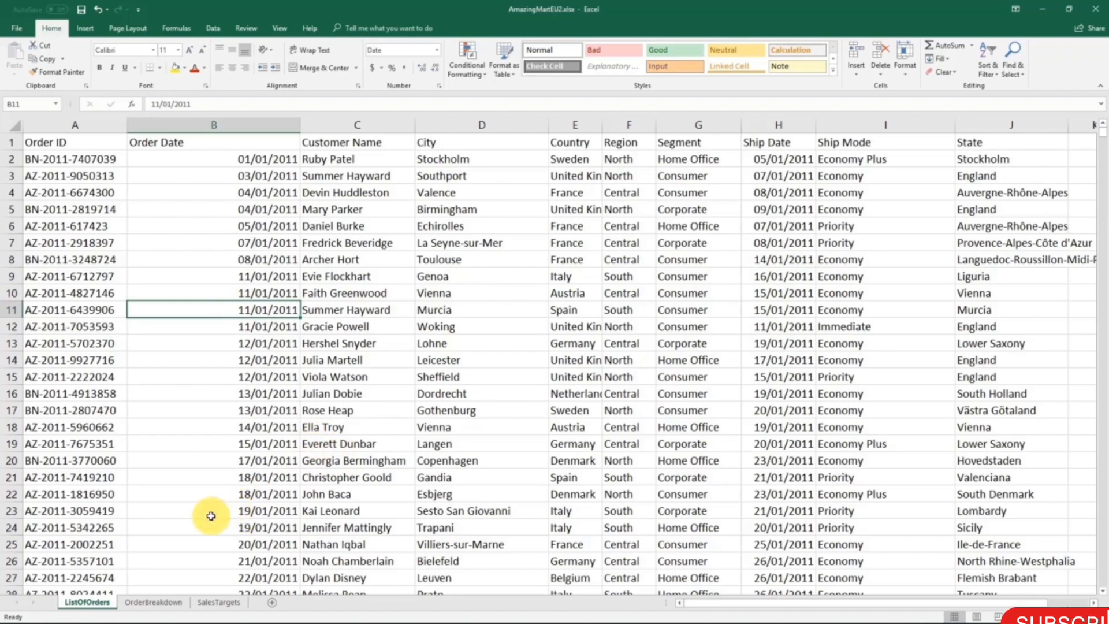
click(130, 602)
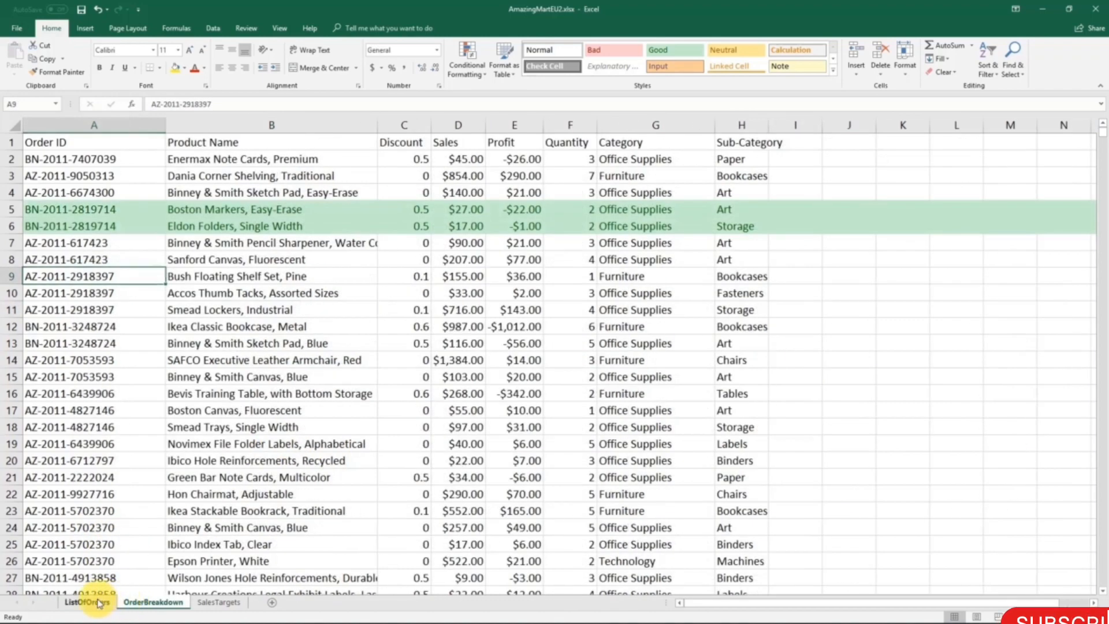
click(99, 602)
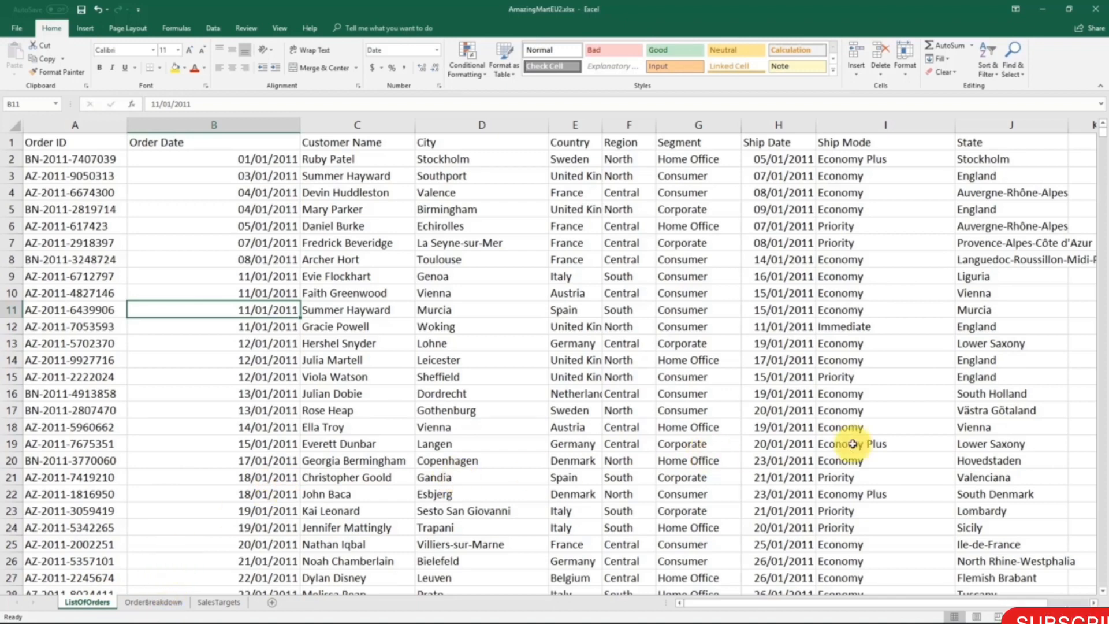
- Close the AmazingMartEU2 workbook without saving the changes and switch to Tableau
click(1096, 8)
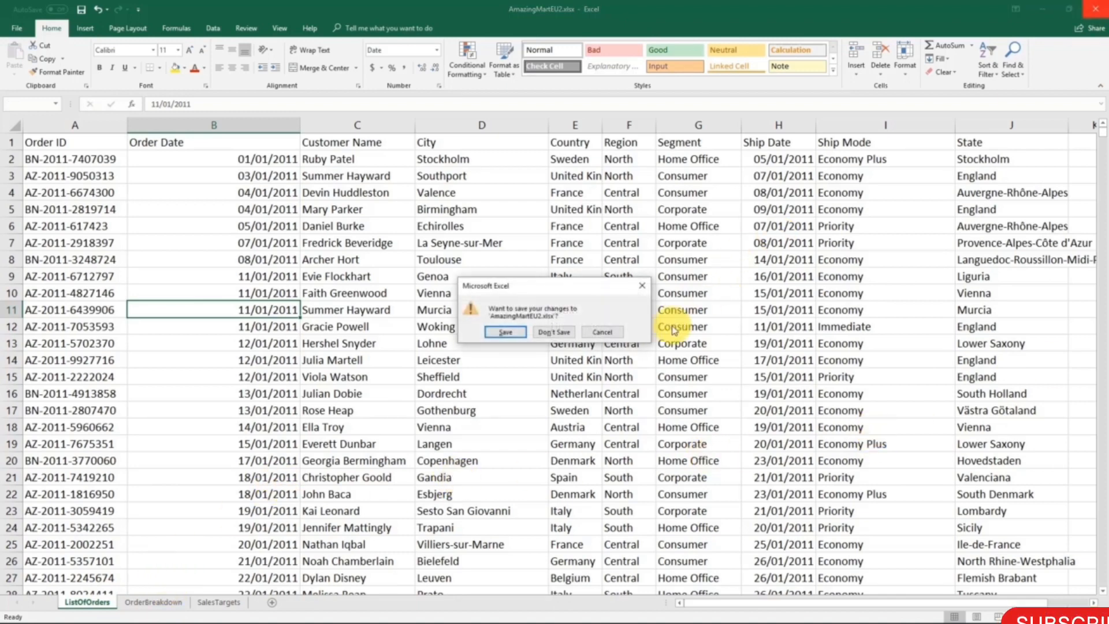
click(556, 329)
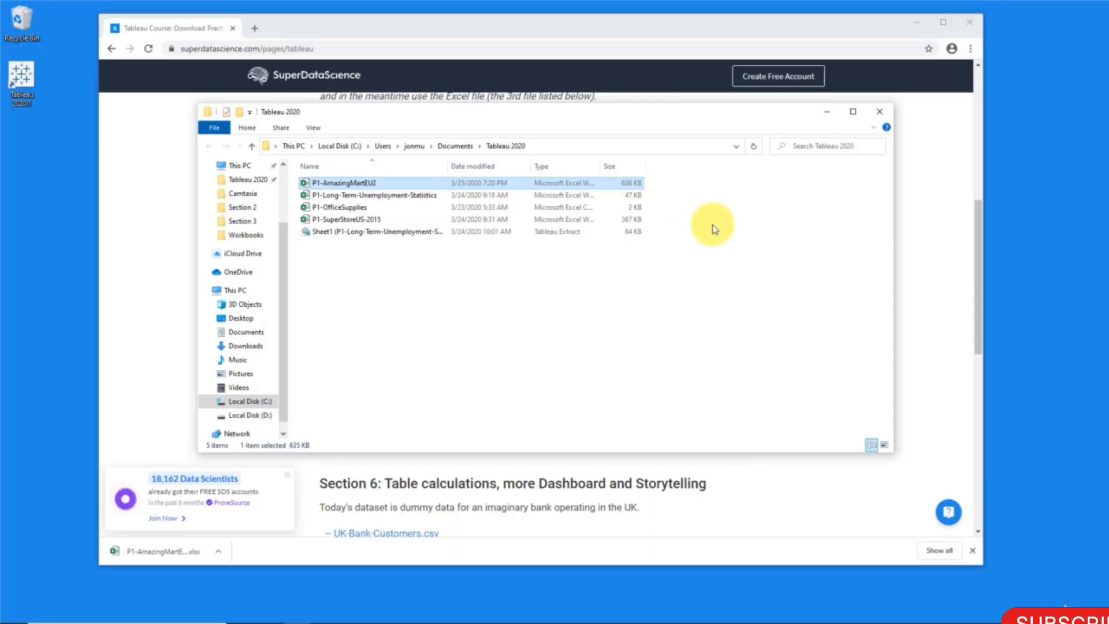
mouse_move(557, 617)
click(436, 615)
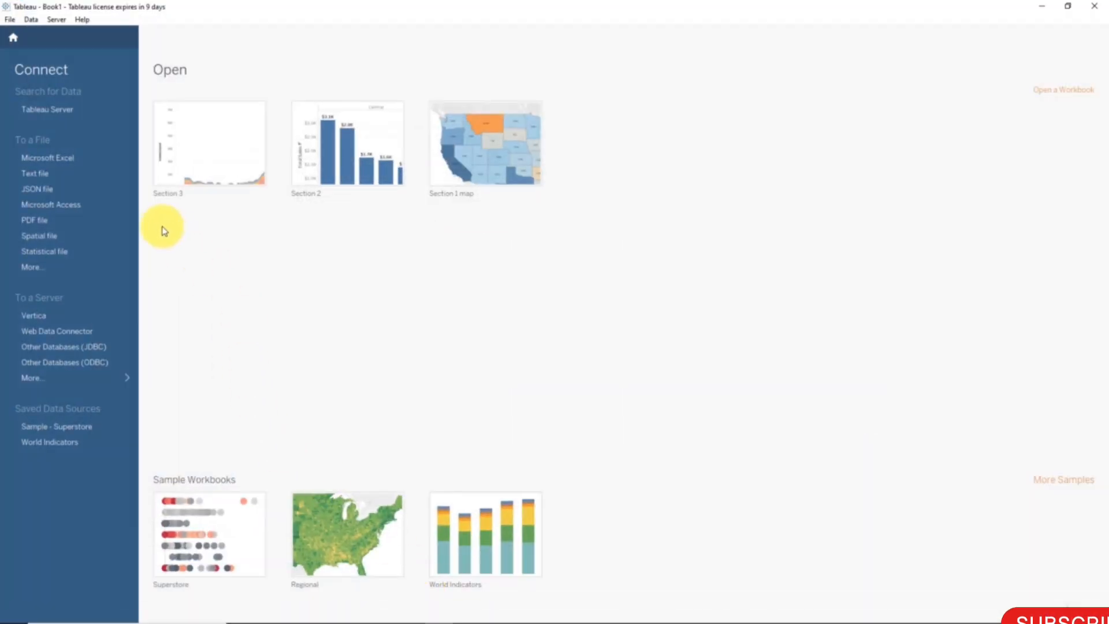
- Connect to the P1-AmazingMartEU2 Excel workbook and add its ListOfOrders sheet to the data source, previewing the rows
click(76, 161)
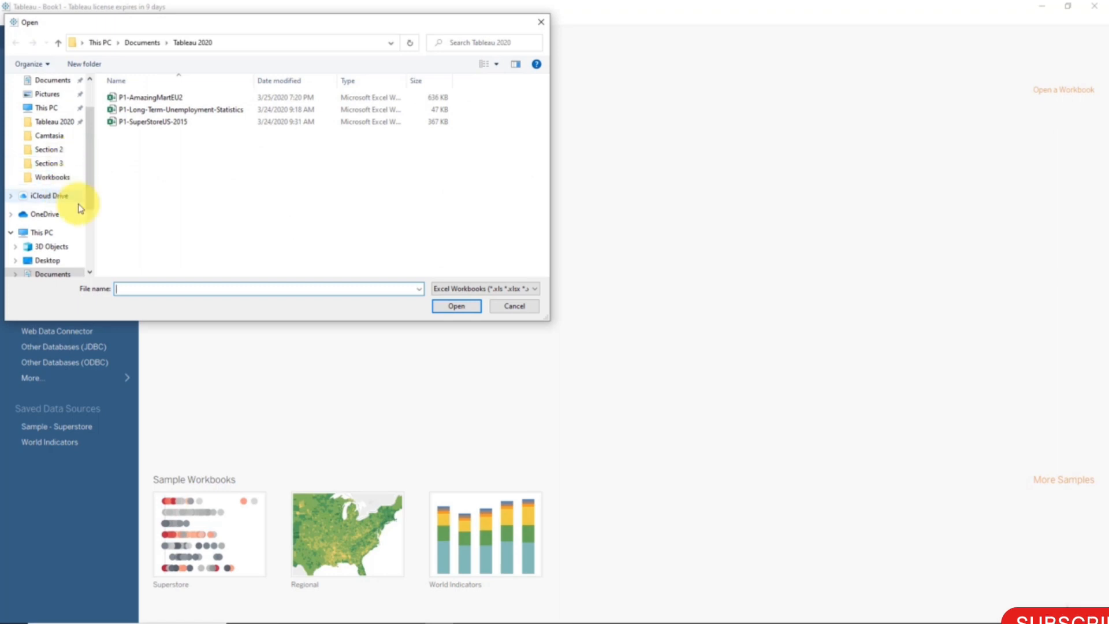
click(153, 98)
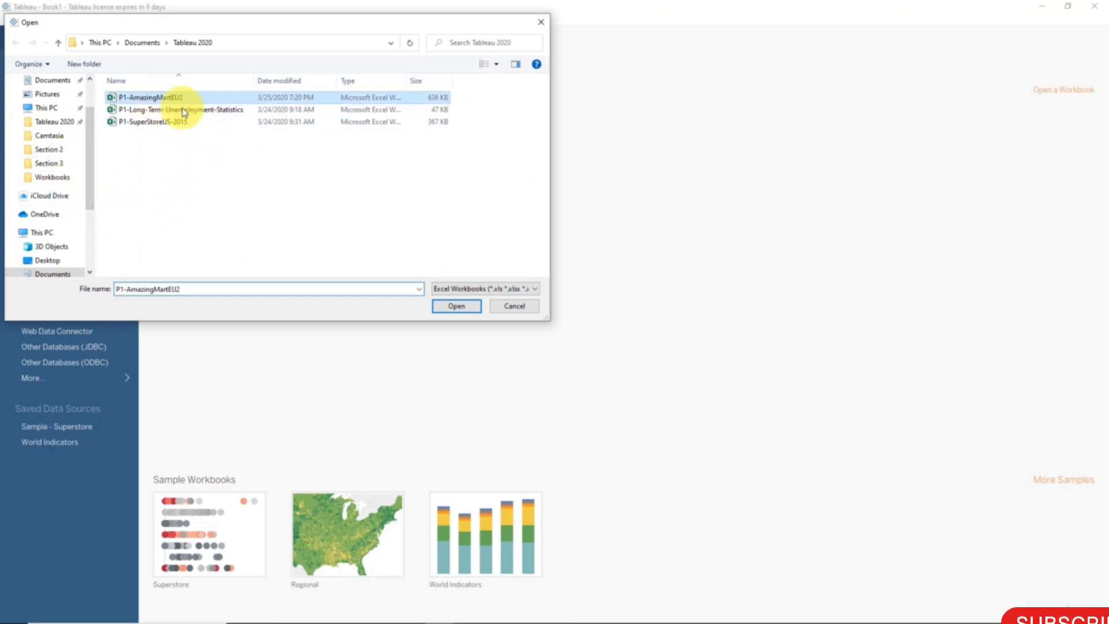
click(451, 306)
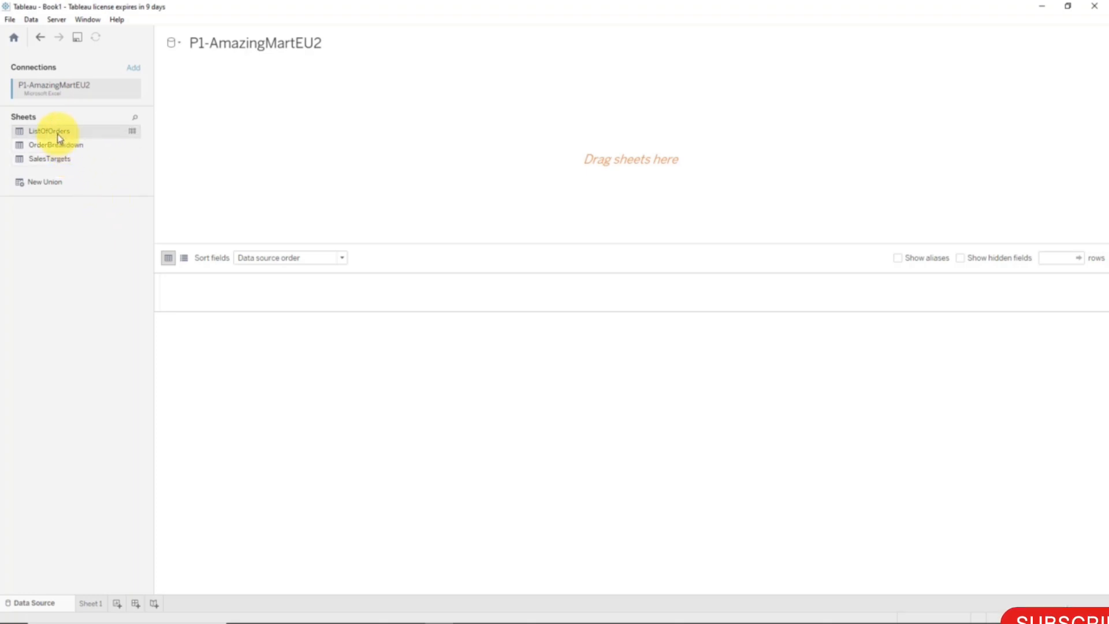
drag(58, 129, 255, 158)
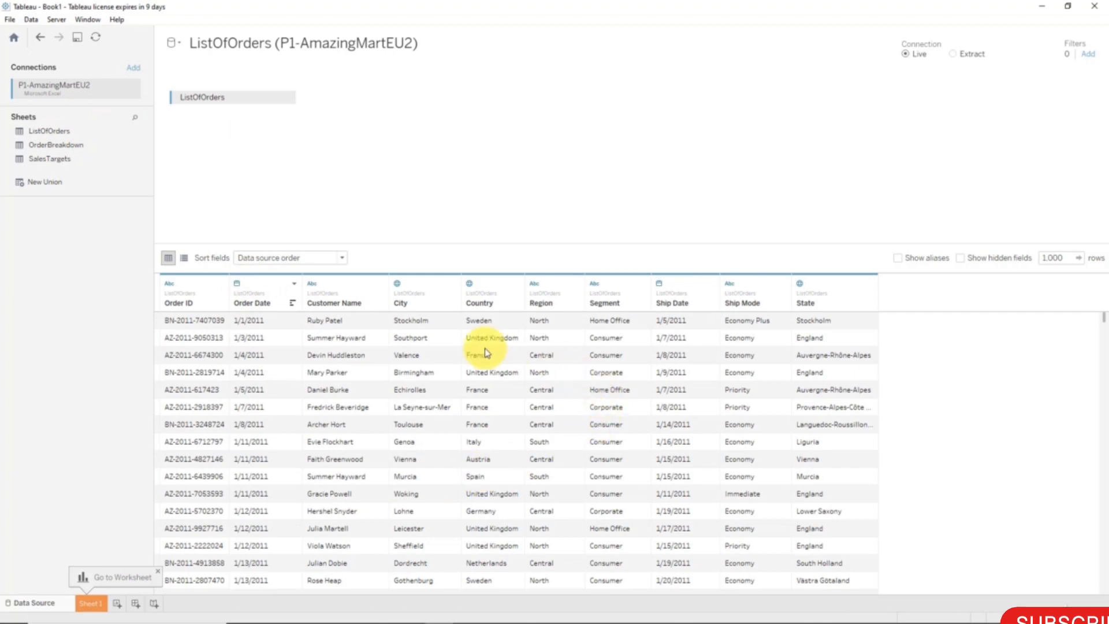
scroll(330, 429, down, 4)
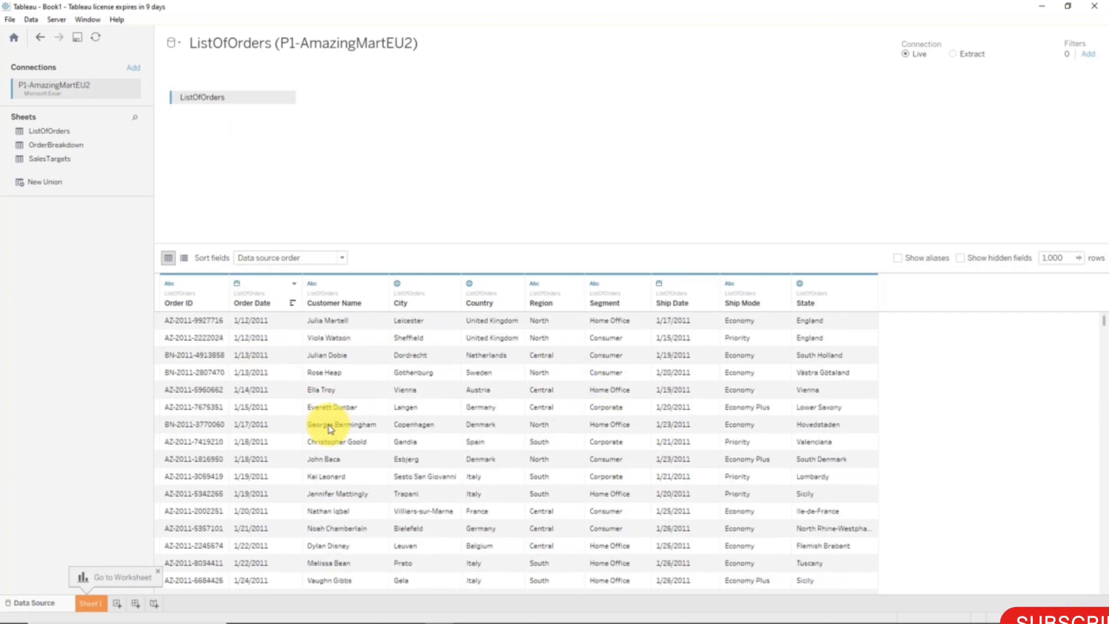
- Swap ListOfOrders for the OrderBreakdown sheet in the data source to preview its rows, and remove it again
scroll(331, 429, up, 4)
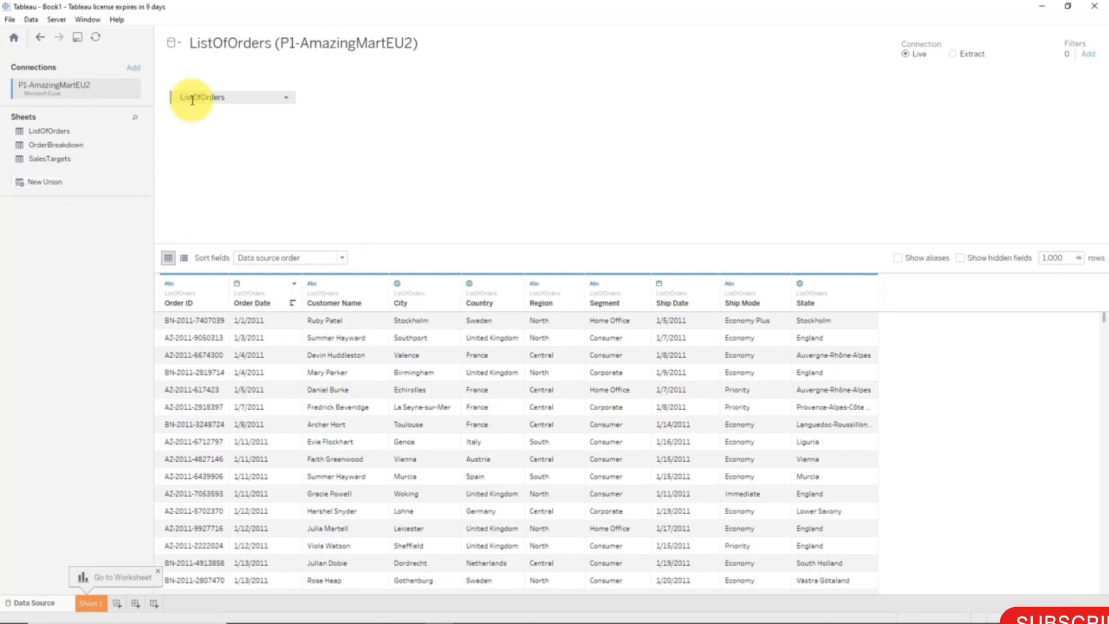
drag(182, 97, 88, 185)
drag(56, 145, 306, 161)
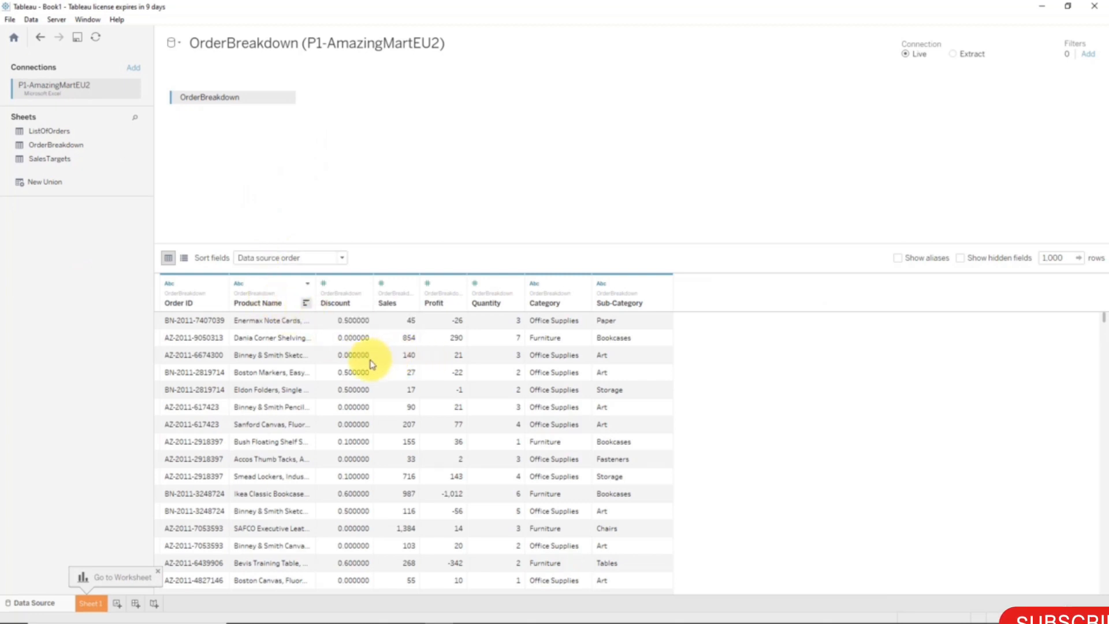
scroll(367, 358, down, 10)
scroll(369, 365, down, 5)
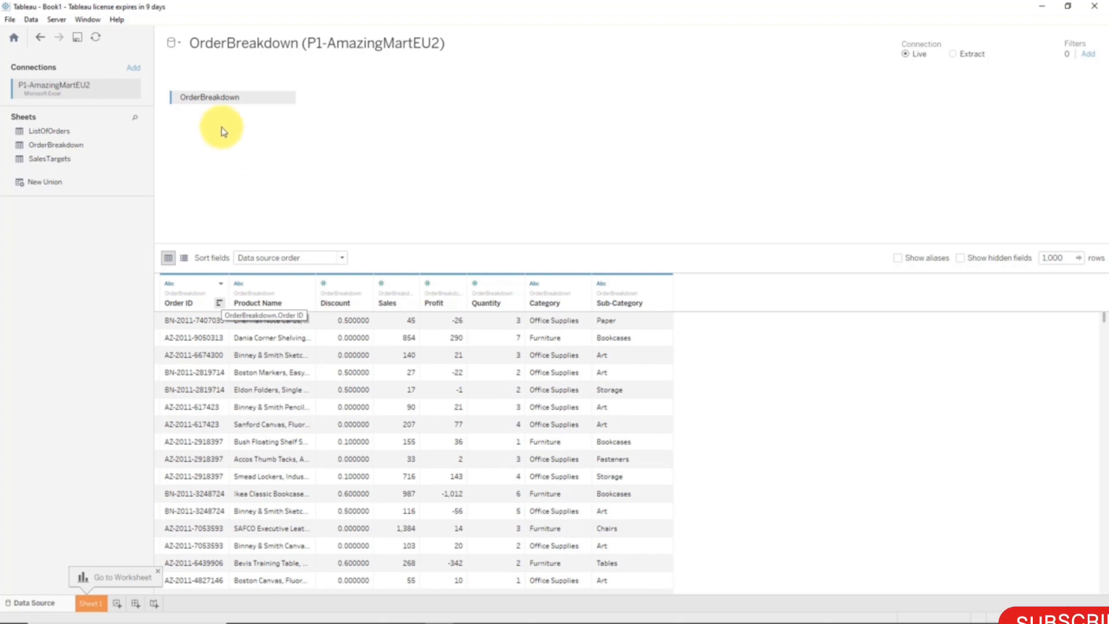
drag(218, 95, 82, 145)
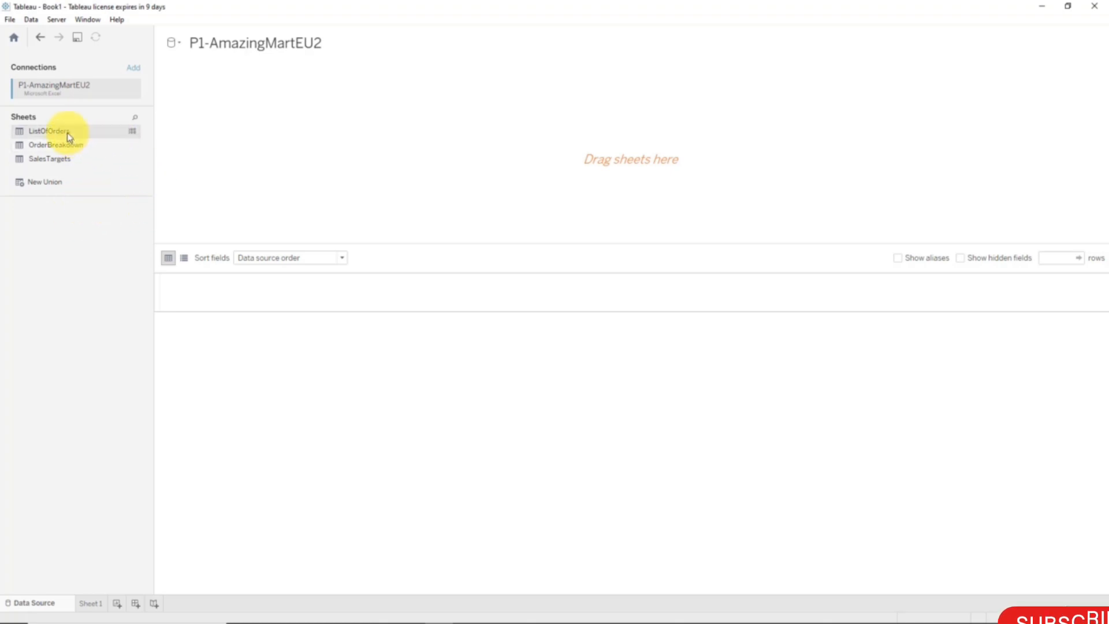
- Add ListOfOrders and OrderBreakdown to the data source as a join, highlighting each sheet's columns in the combined preview
drag(67, 132, 251, 143)
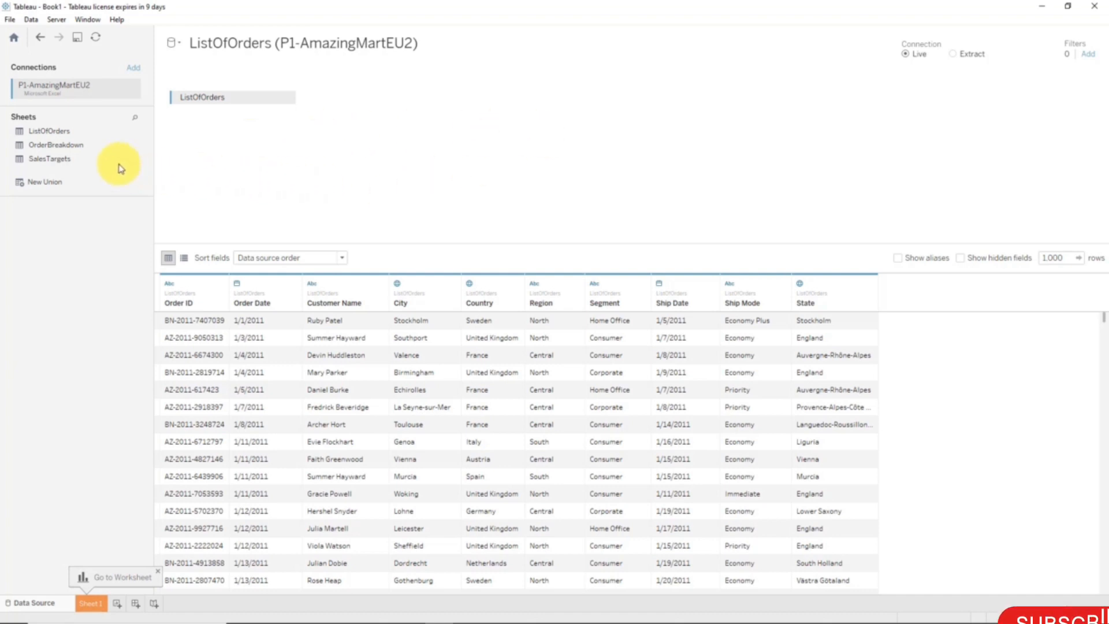
drag(74, 147, 404, 106)
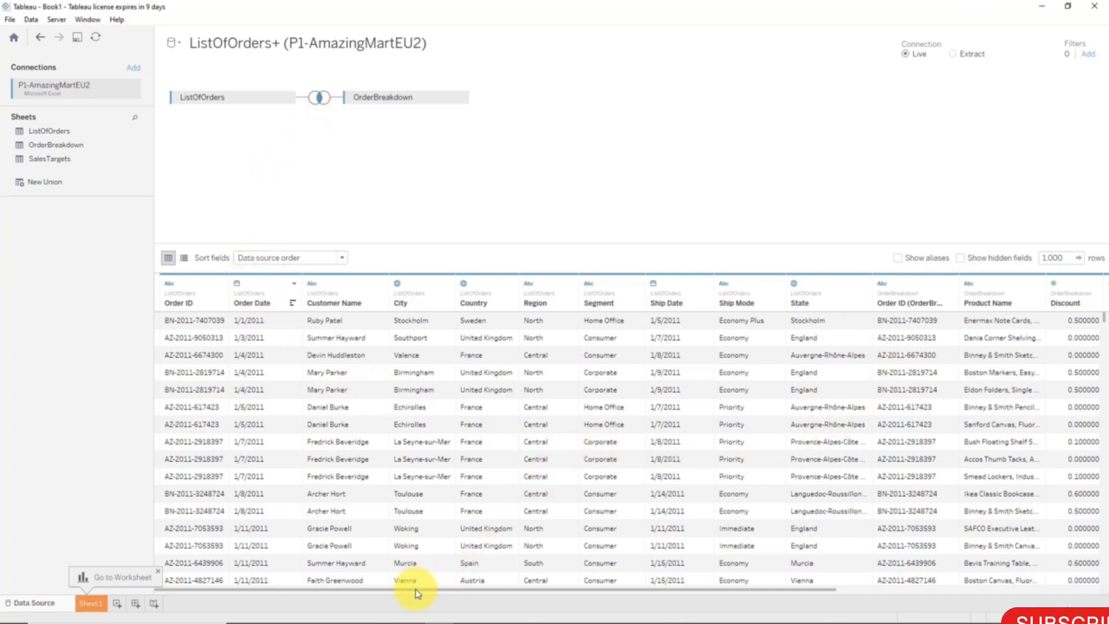
drag(417, 590, 289, 592)
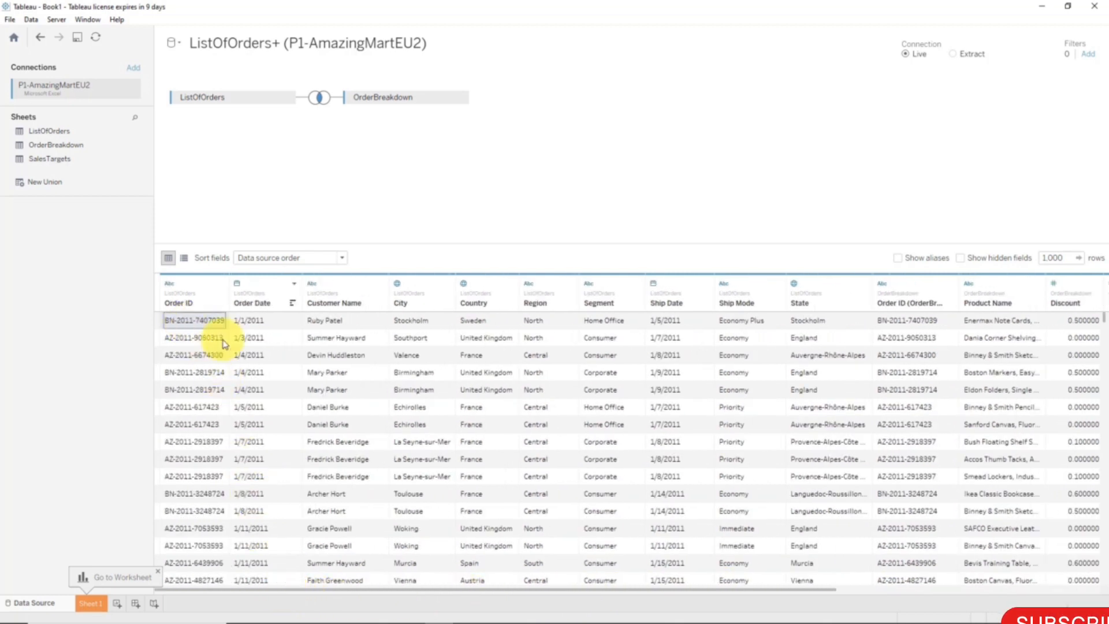
drag(224, 343, 740, 514)
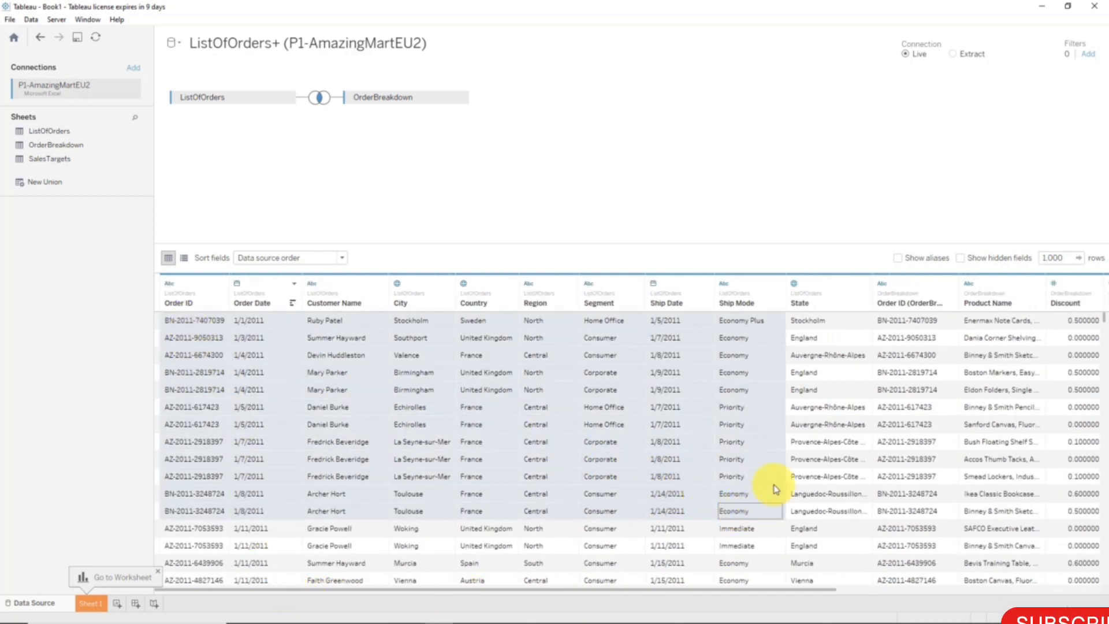
drag(893, 320, 1107, 454)
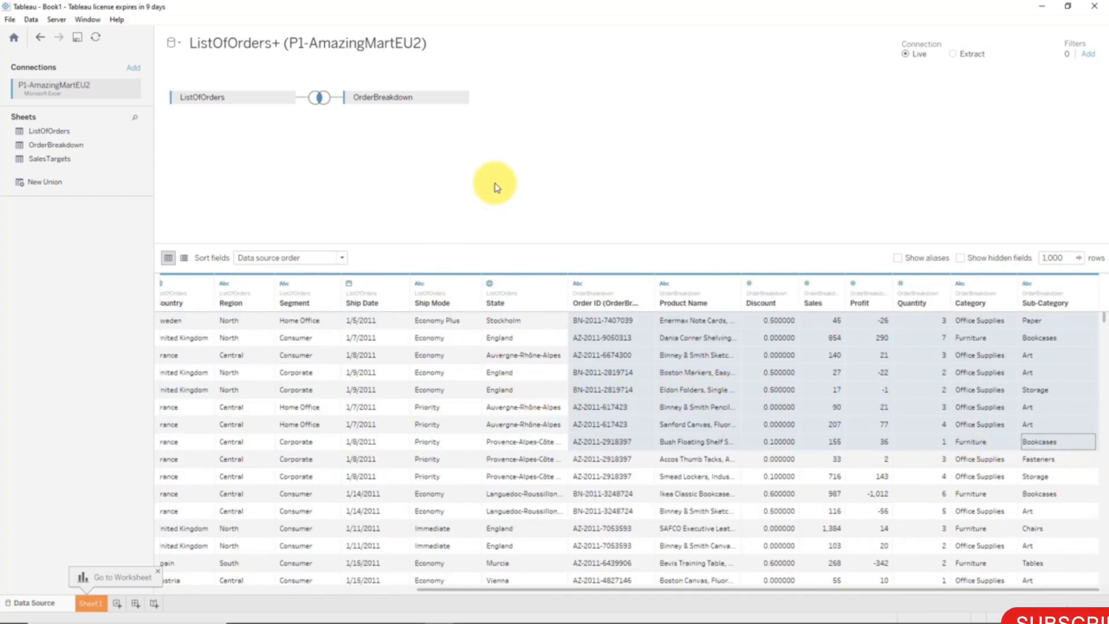
- Inspect the join type and its Order ID clause, and compare the first row's Order ID in both sheets' columns
click(320, 99)
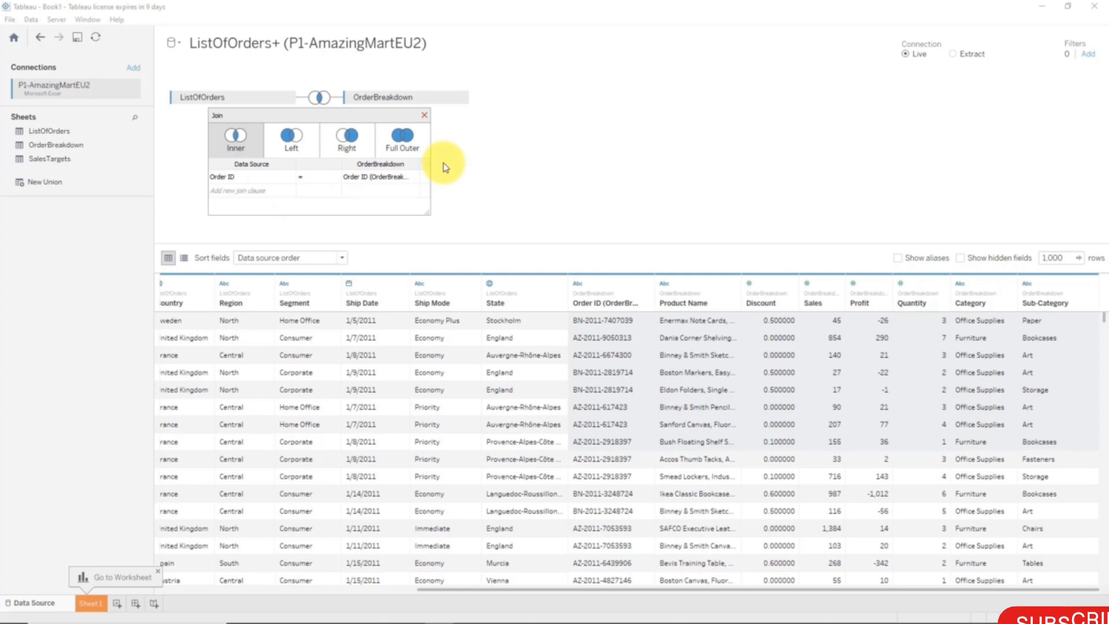
click(424, 115)
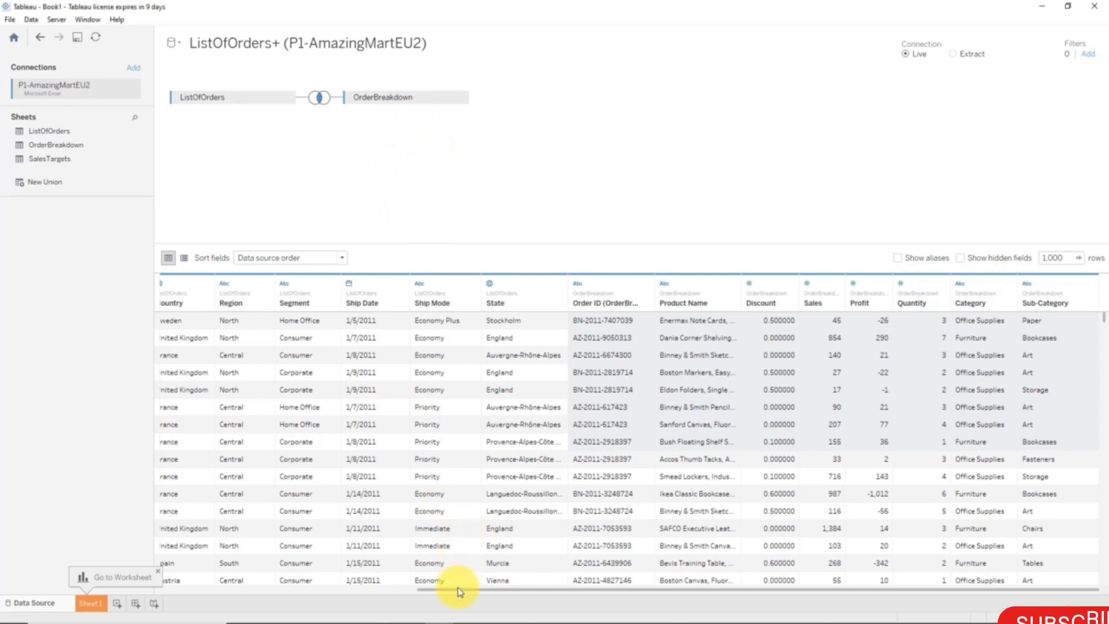
drag(455, 588, 186, 587)
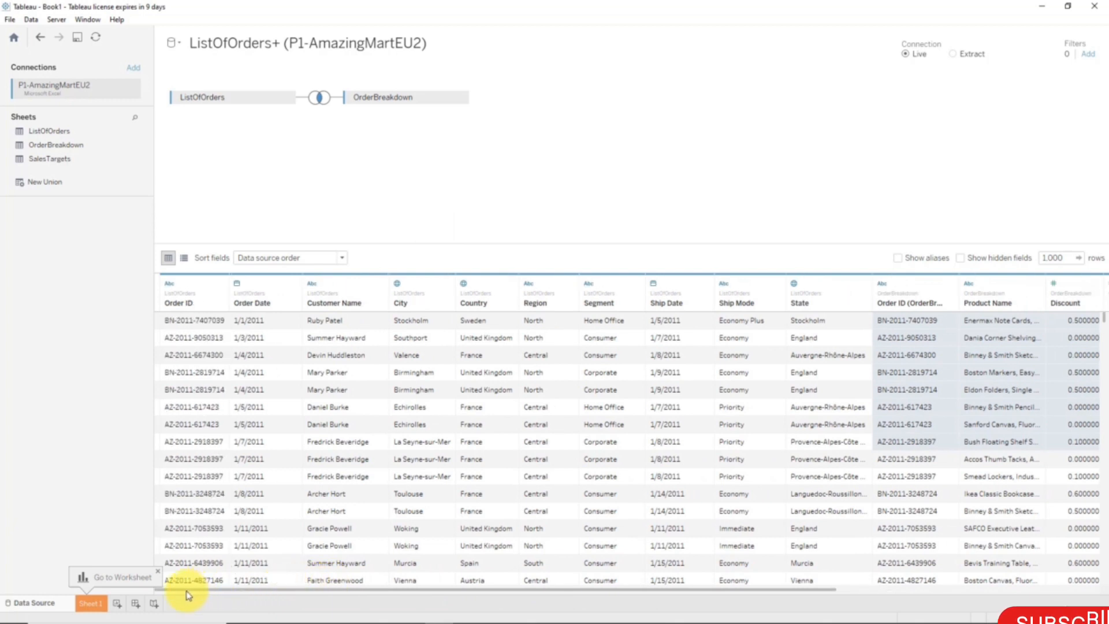
click(205, 321)
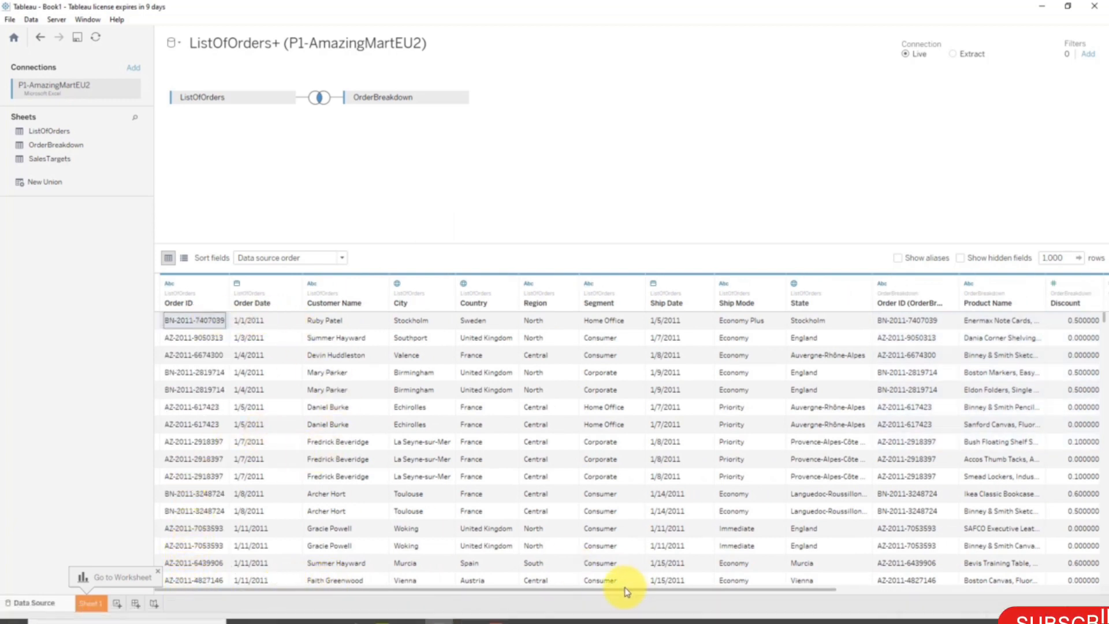
drag(626, 588, 906, 582)
click(604, 320)
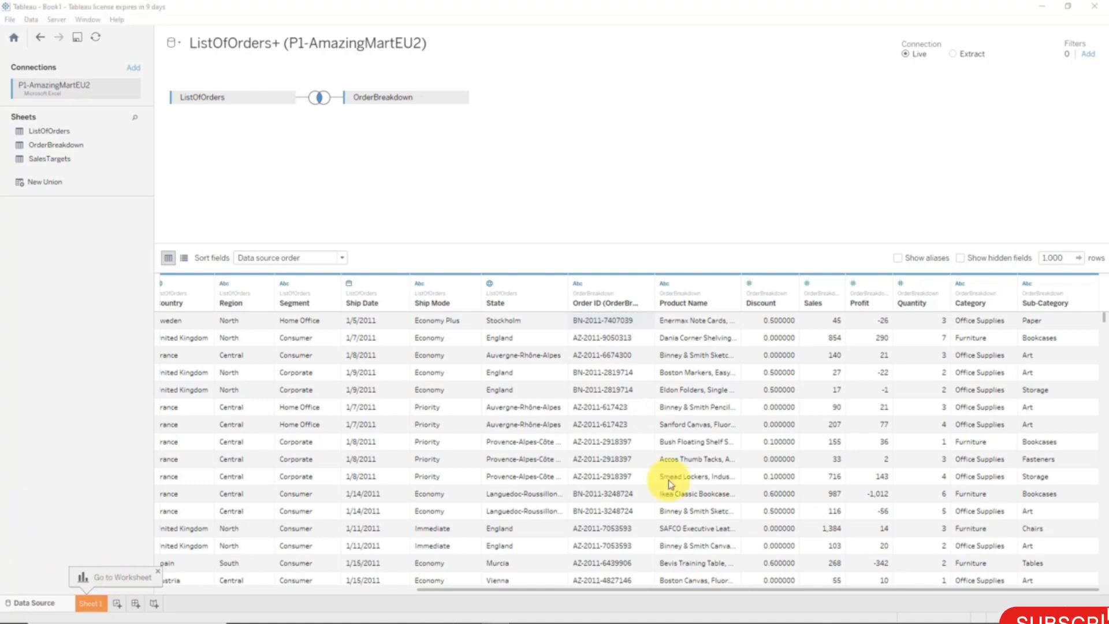
- Examine the rows with a repeated Order ID near the end of the preview, across the ListOfOrders and OrderBreakdown columns
drag(1105, 323, 1087, 601)
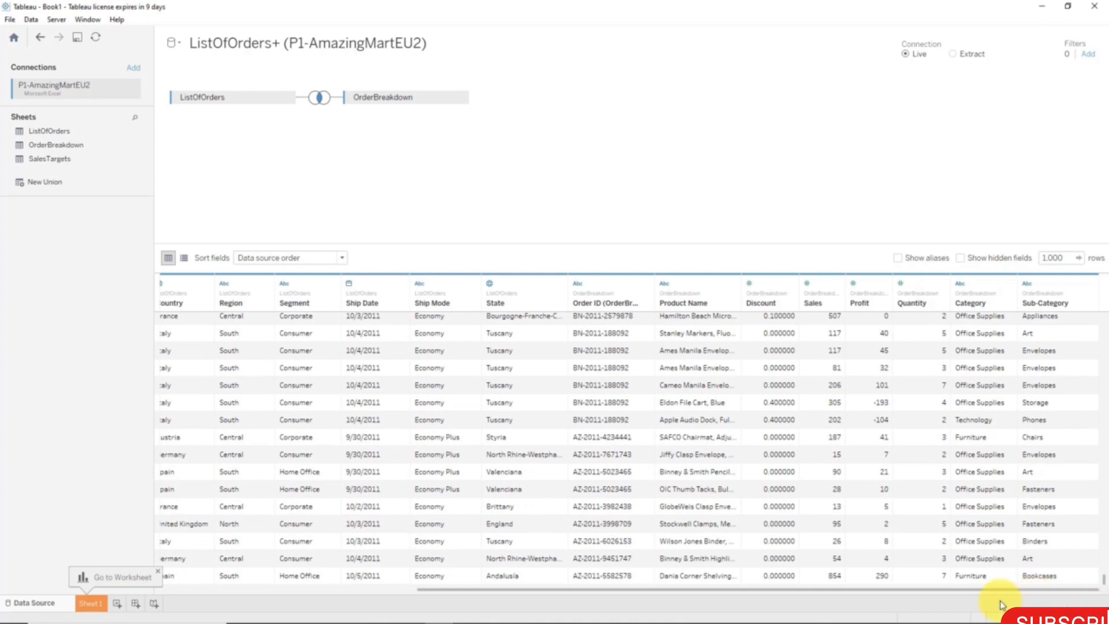
drag(1002, 605, 624, 606)
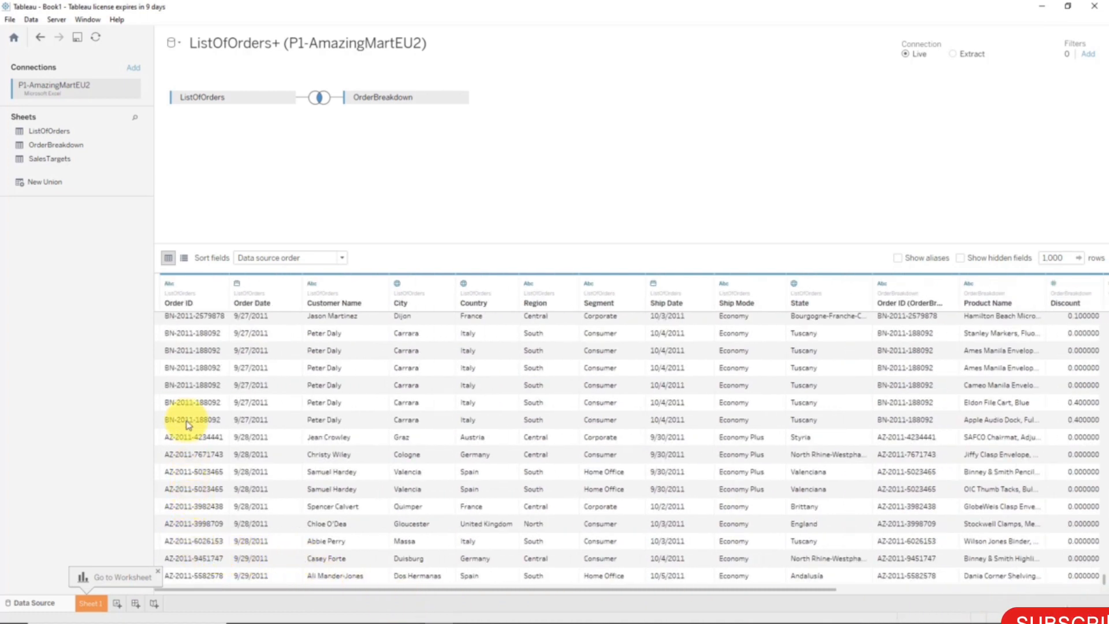
drag(195, 374, 196, 427)
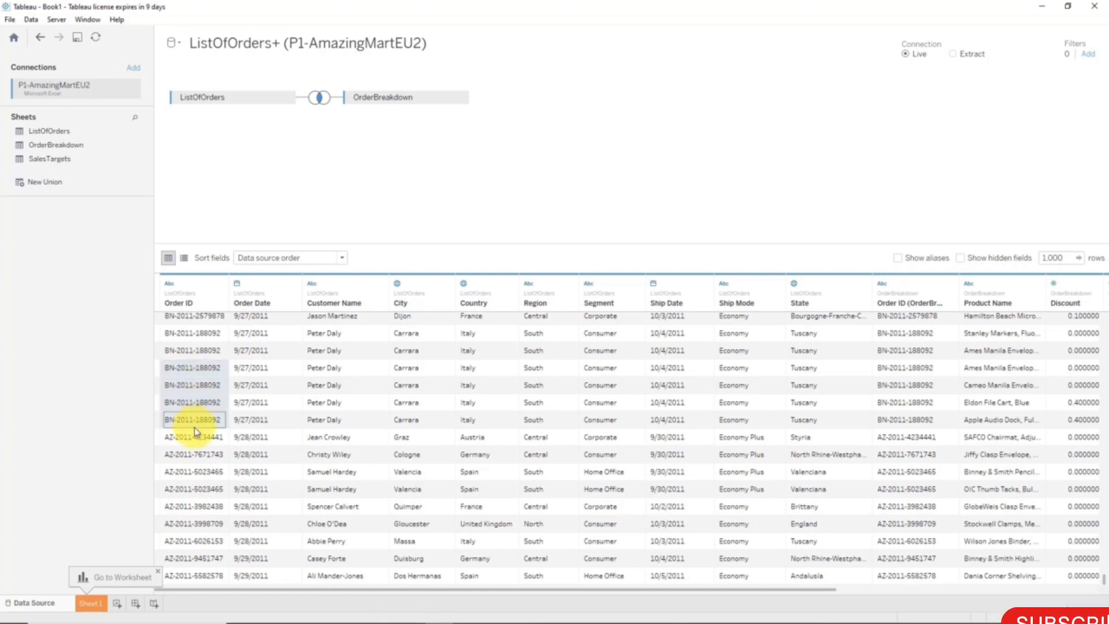
drag(384, 590, 279, 602)
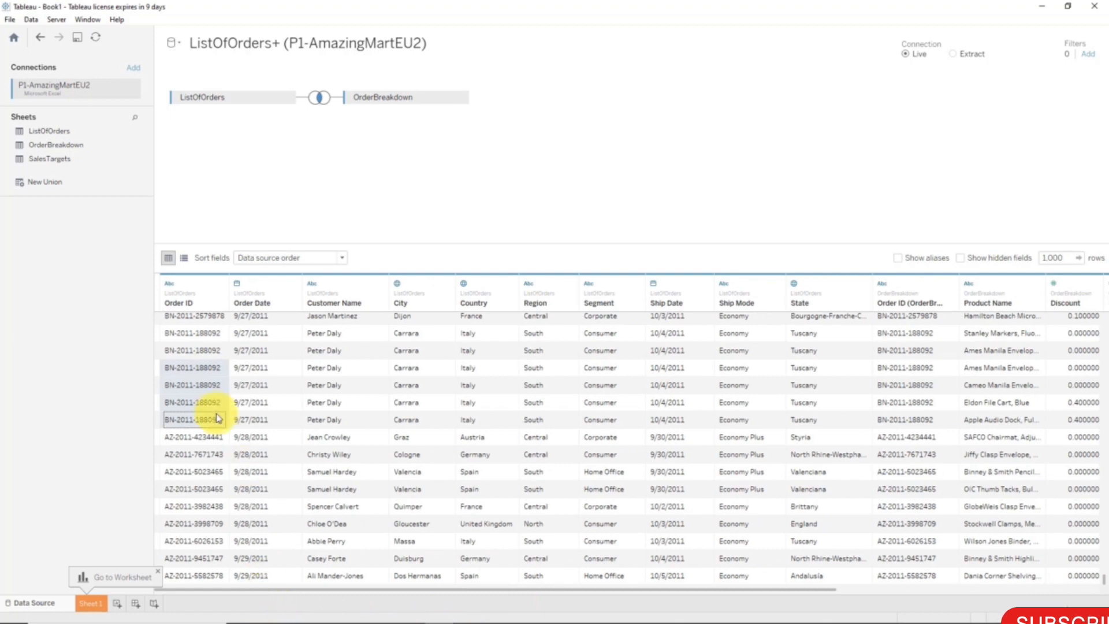
drag(188, 367, 809, 433)
drag(742, 589, 1045, 572)
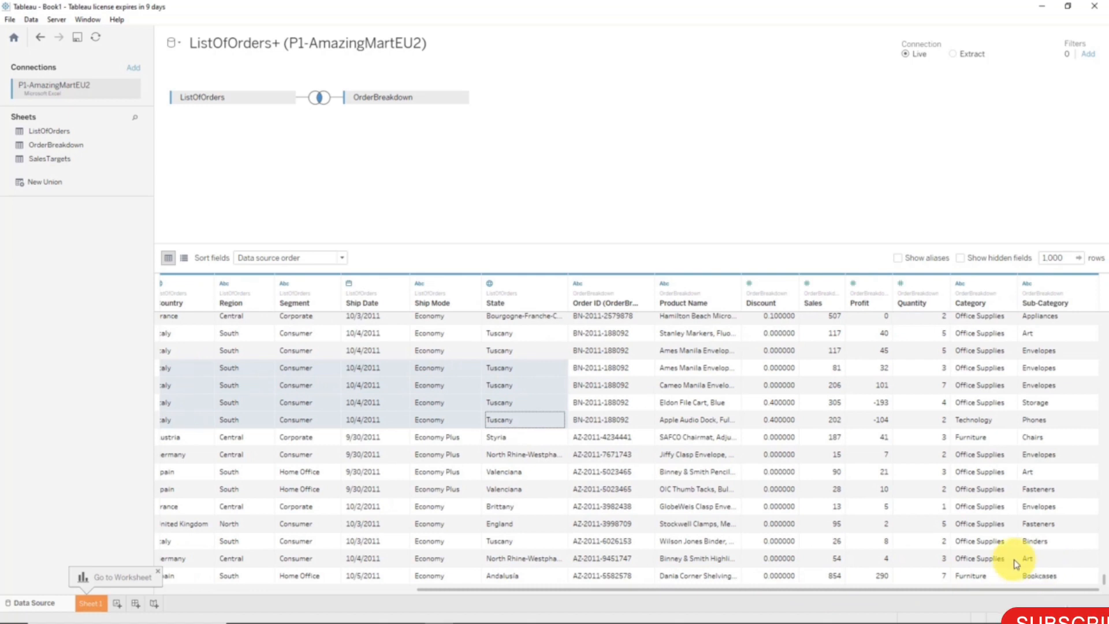
click(596, 369)
drag(596, 369, 1031, 426)
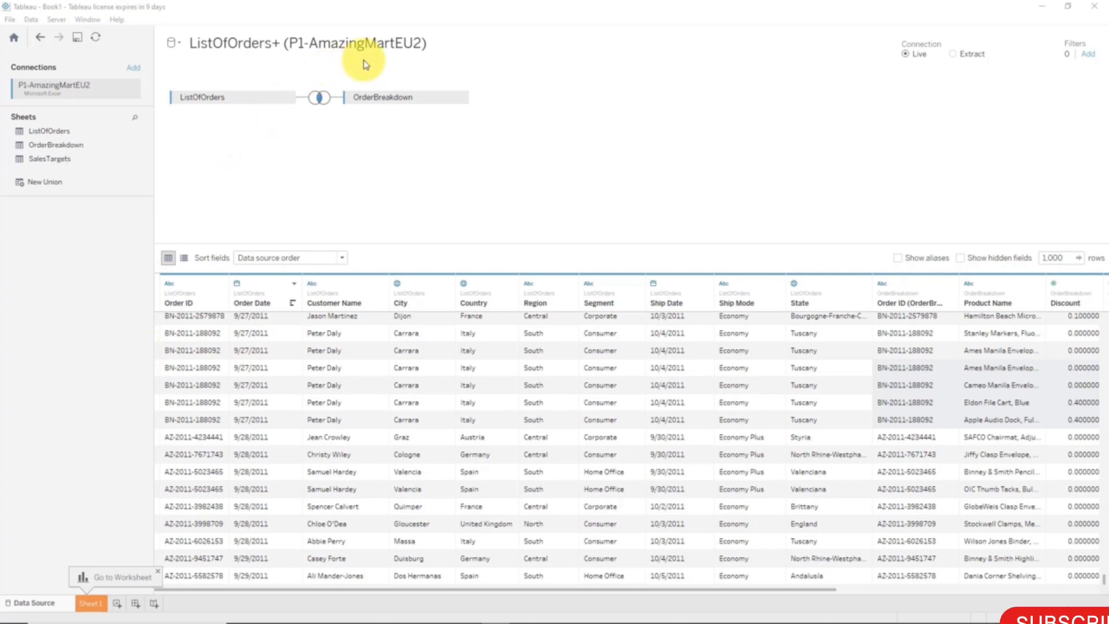
- Rename the data source as "ListOfOrders+Order Breakdown"
click(432, 44)
drag(445, 44, 286, 45)
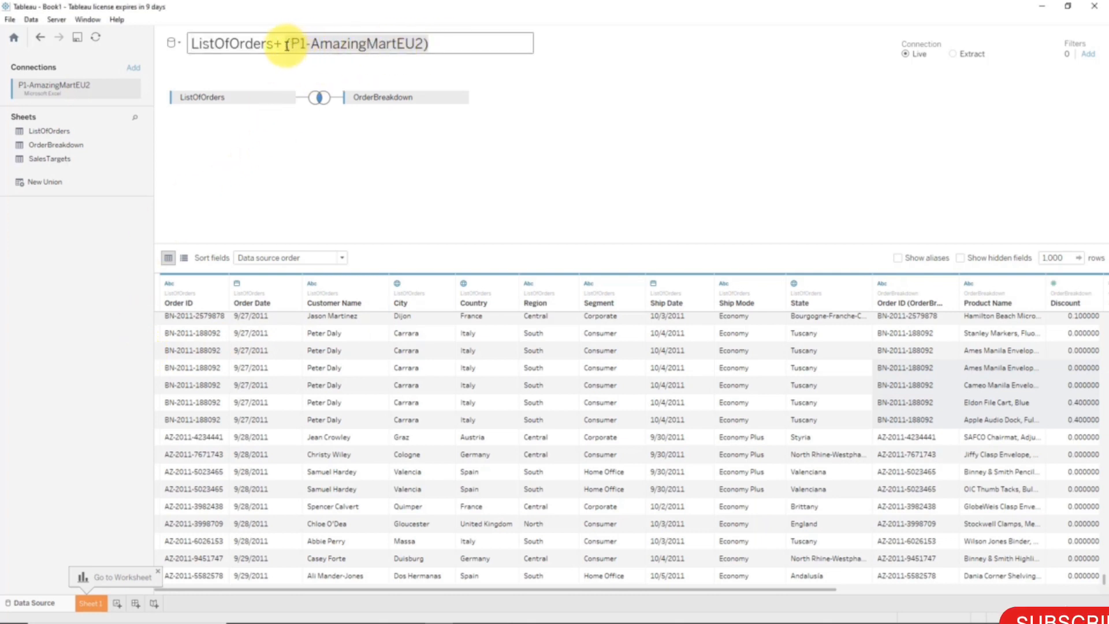
key(BackSpace)
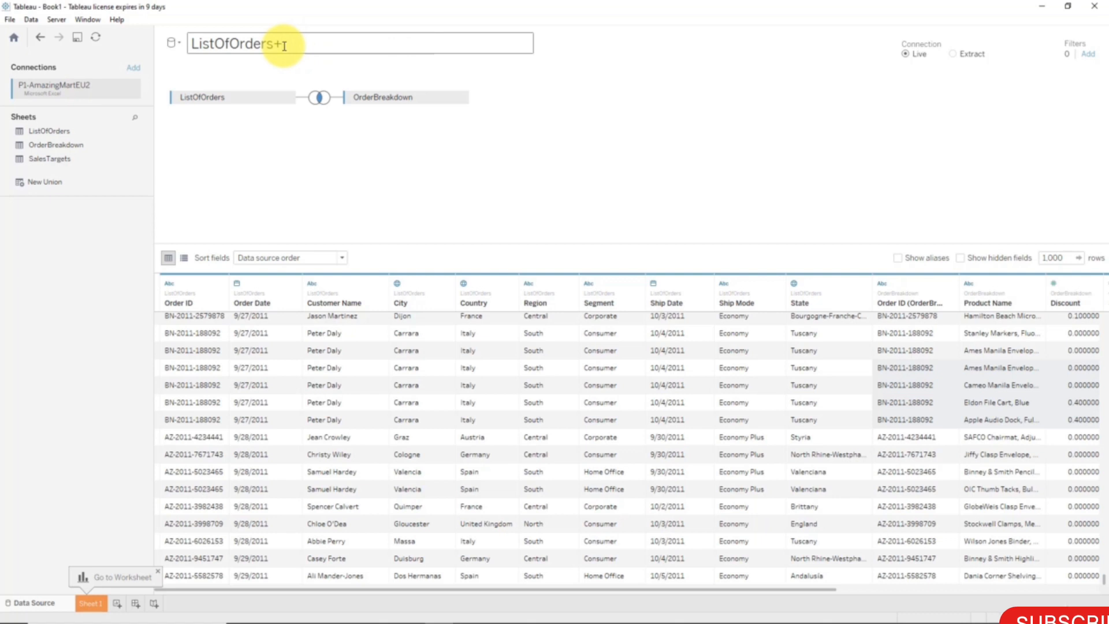
text(Order Breakdown)
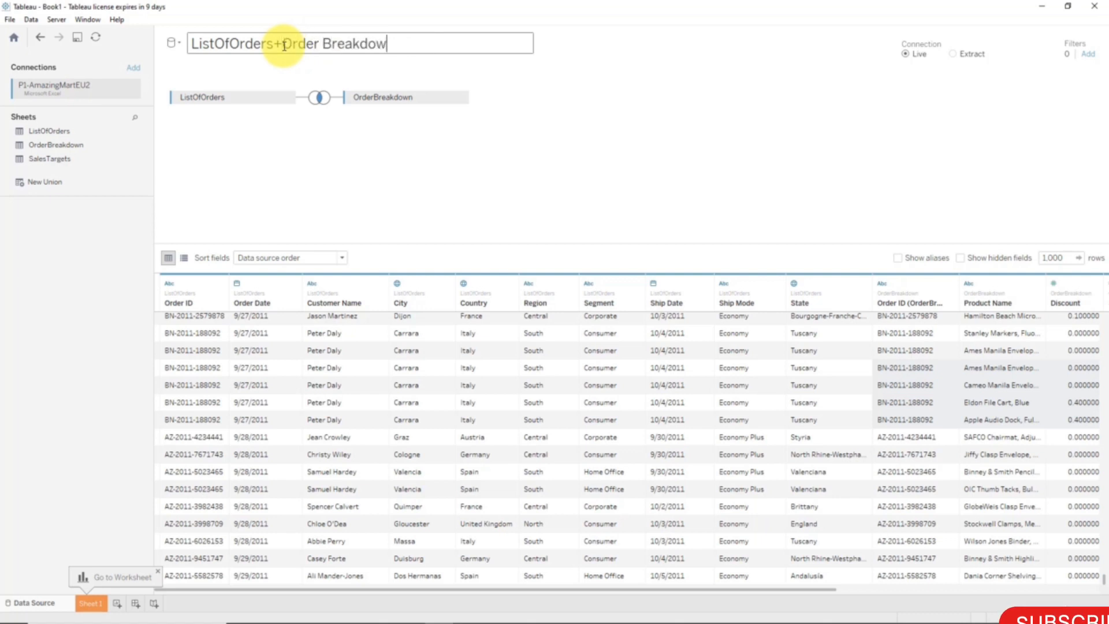
click(266, 104)
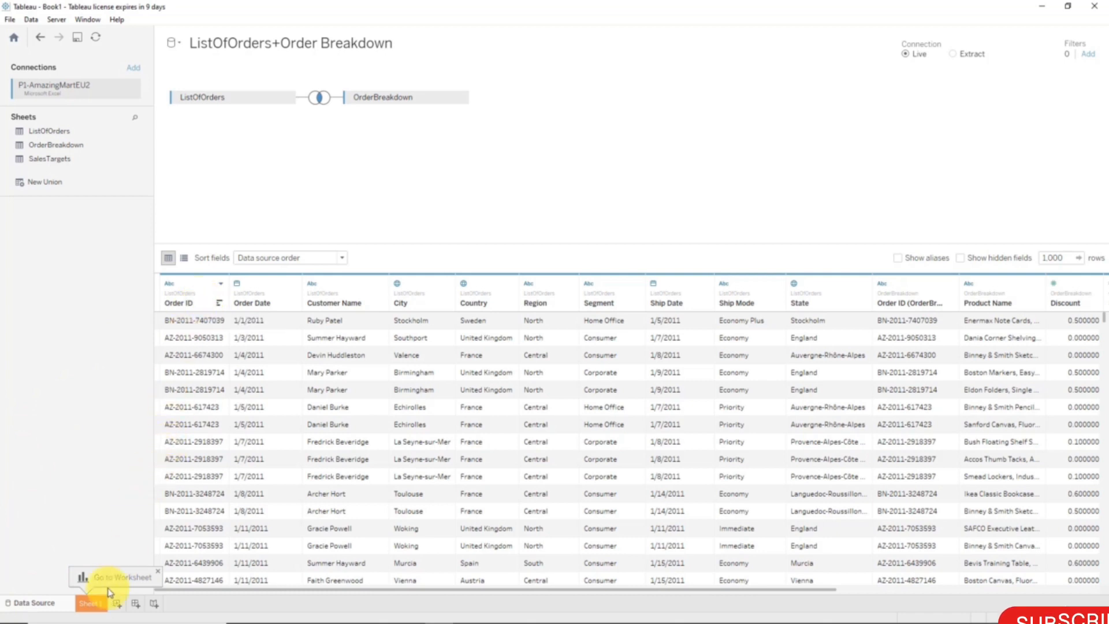
- Open the Sheet 1 worksheet and look over the dimensions from ListOfOrders
click(96, 604)
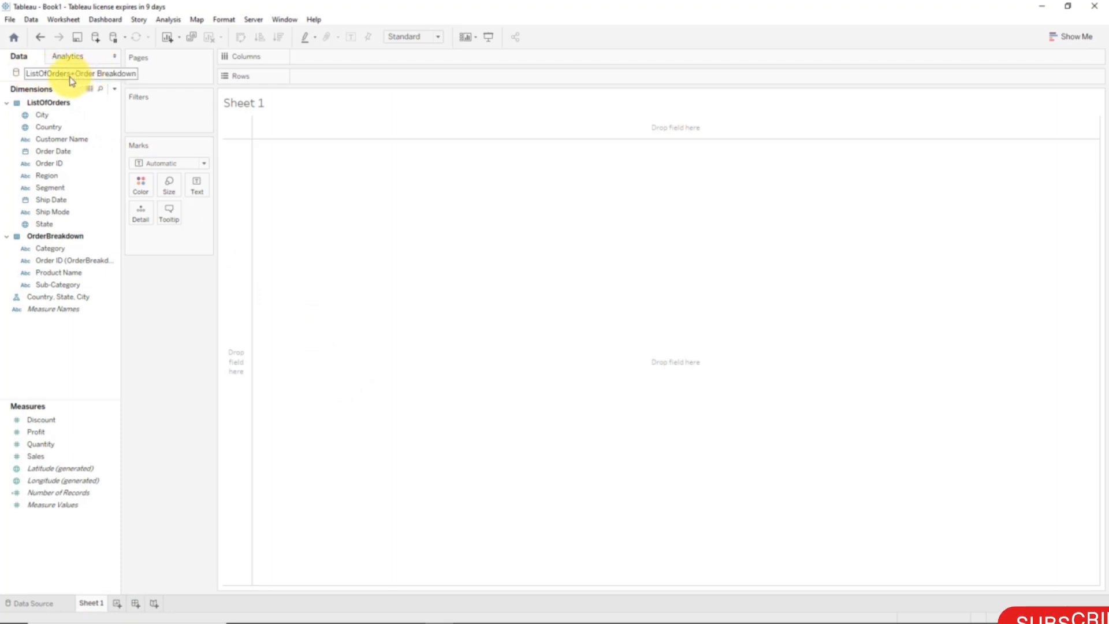
click(42, 153)
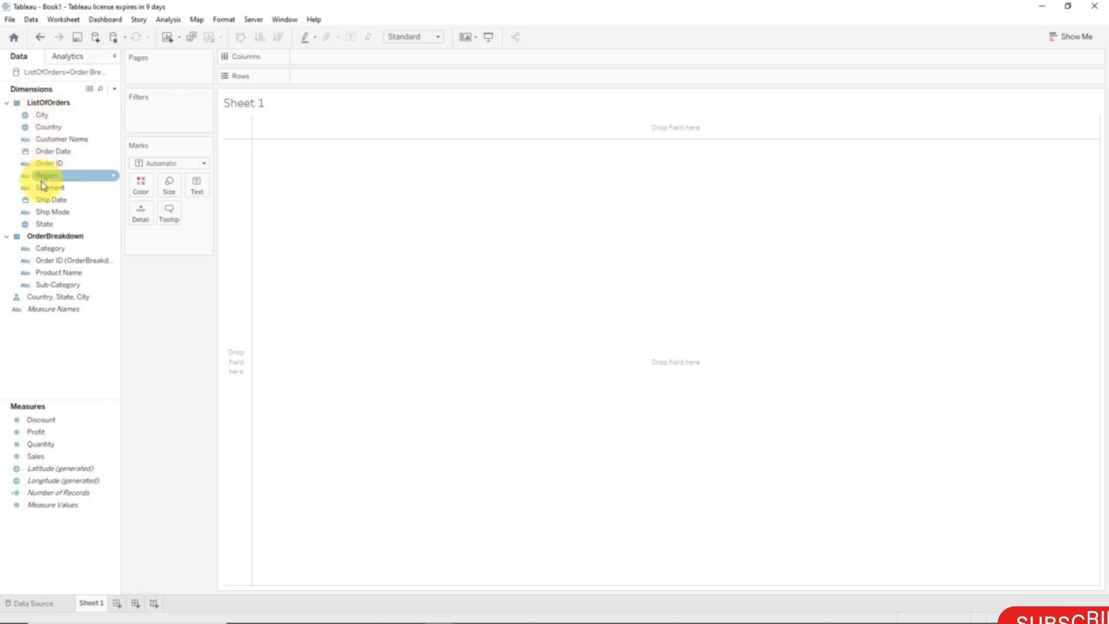